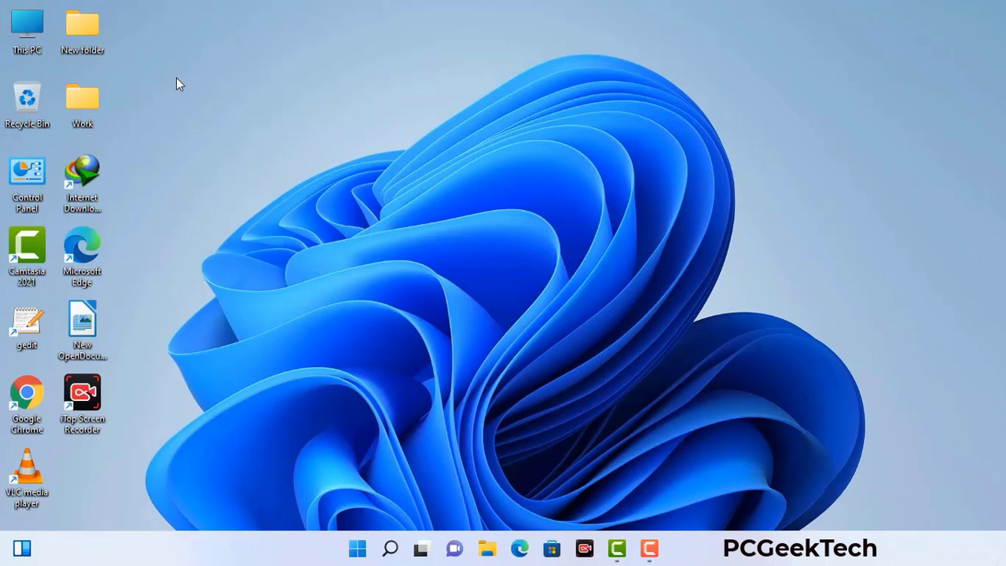
- Open System Configuration by running msconfig from the Run dialog
{"action": "key", "text": "super+r"}
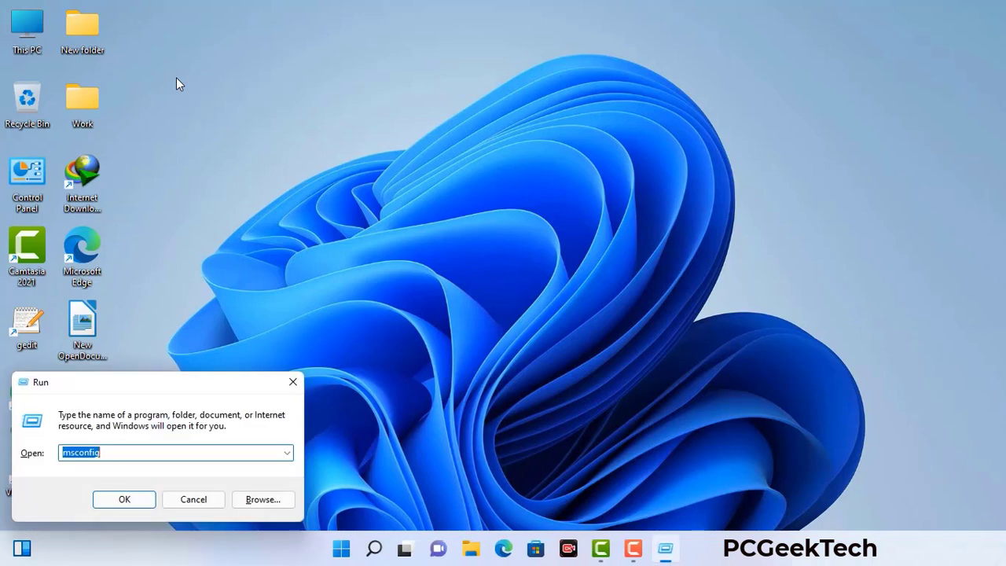
{"action": "left_click_drag", "start_coordinate": [171, 375], "coordinate": [440, 126]}
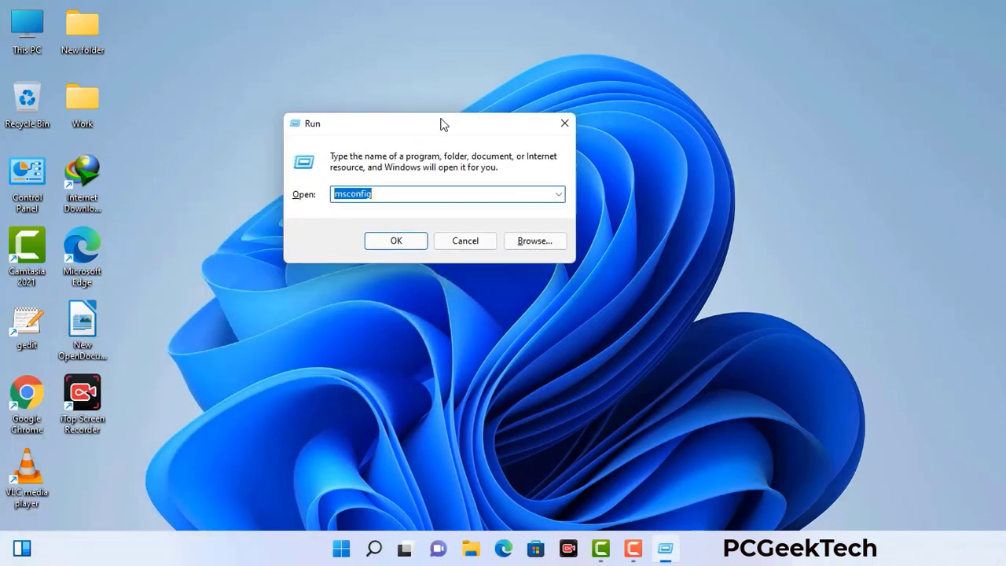
{"action": "left_click", "coordinate": [401, 197]}
{"action": "left_click", "coordinate": [388, 245]}
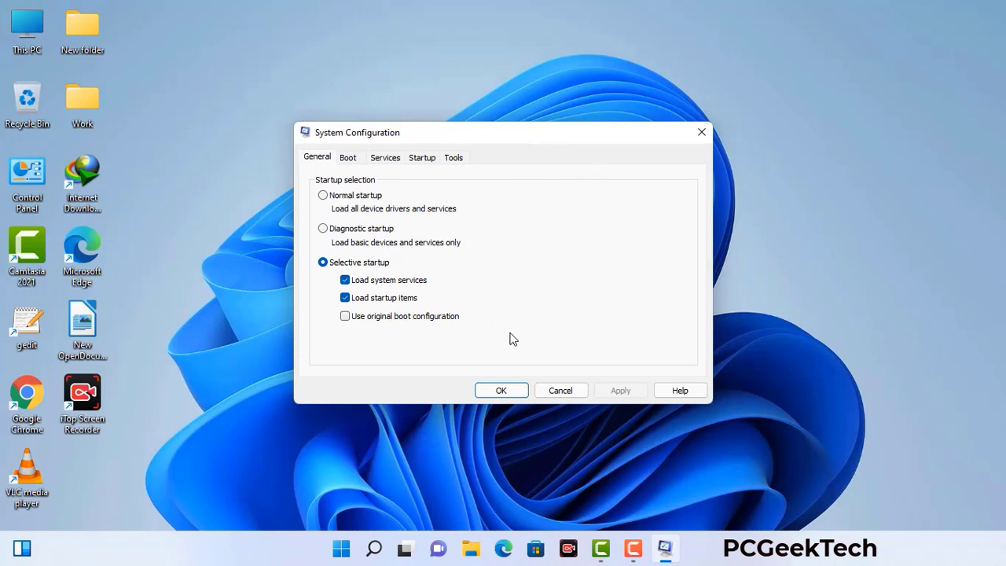
- Enable Safe boot with the Network option for Windows 11, then apply and accept the boot settings
{"action": "left_click", "coordinate": [349, 160]}
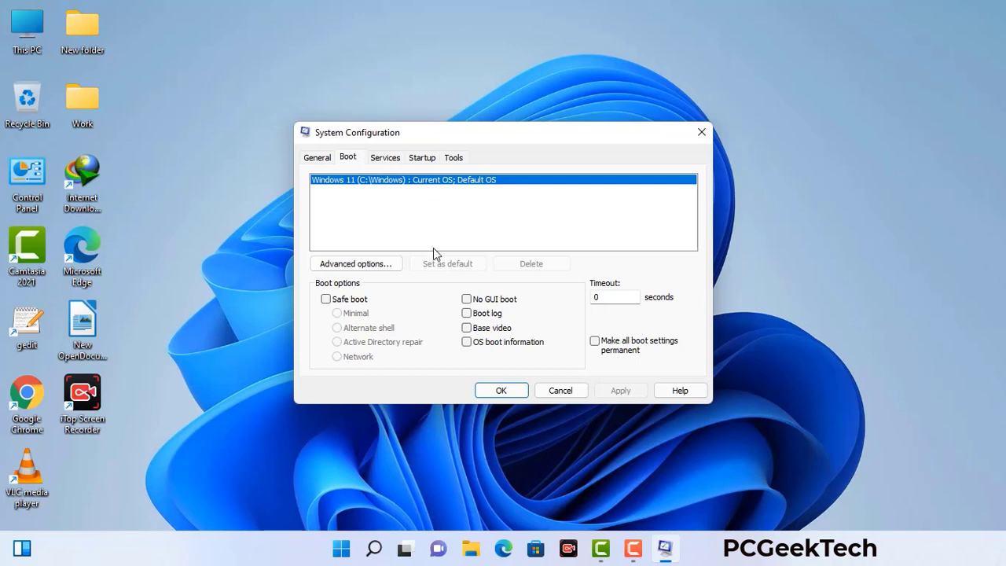
{"action": "left_click", "coordinate": [326, 299]}
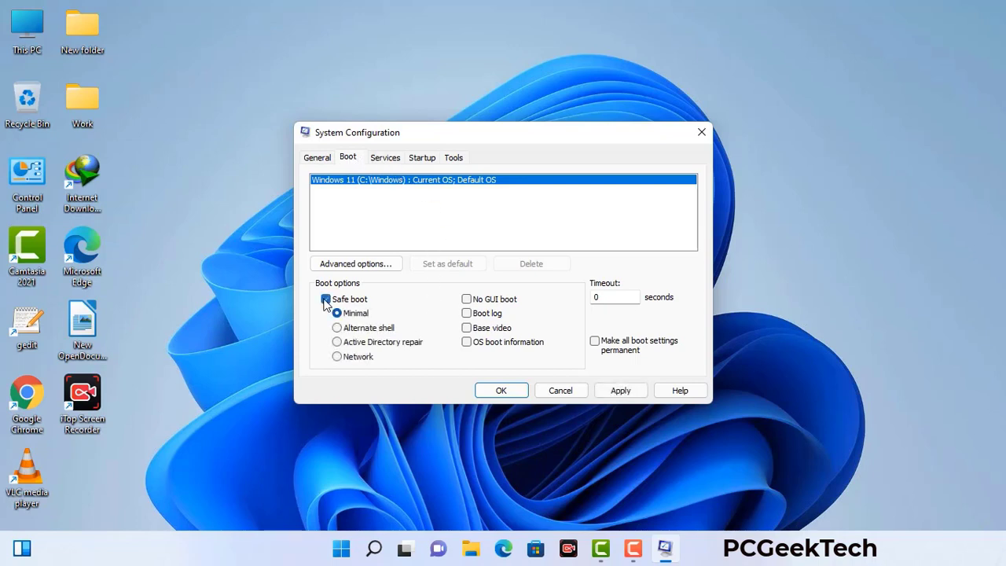
{"action": "left_click", "coordinate": [357, 358]}
{"action": "left_click", "coordinate": [618, 390]}
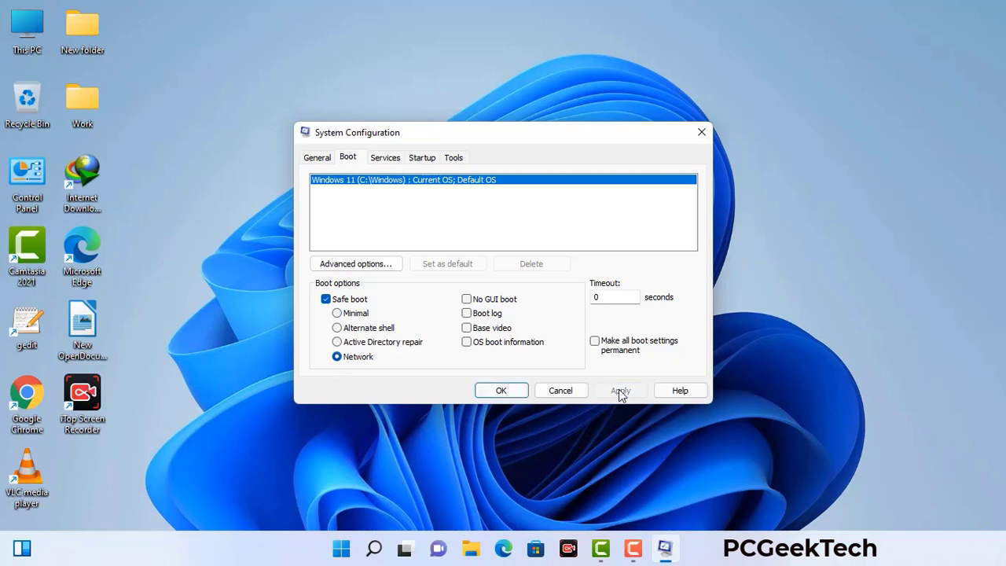
{"action": "left_click", "coordinate": [500, 390]}
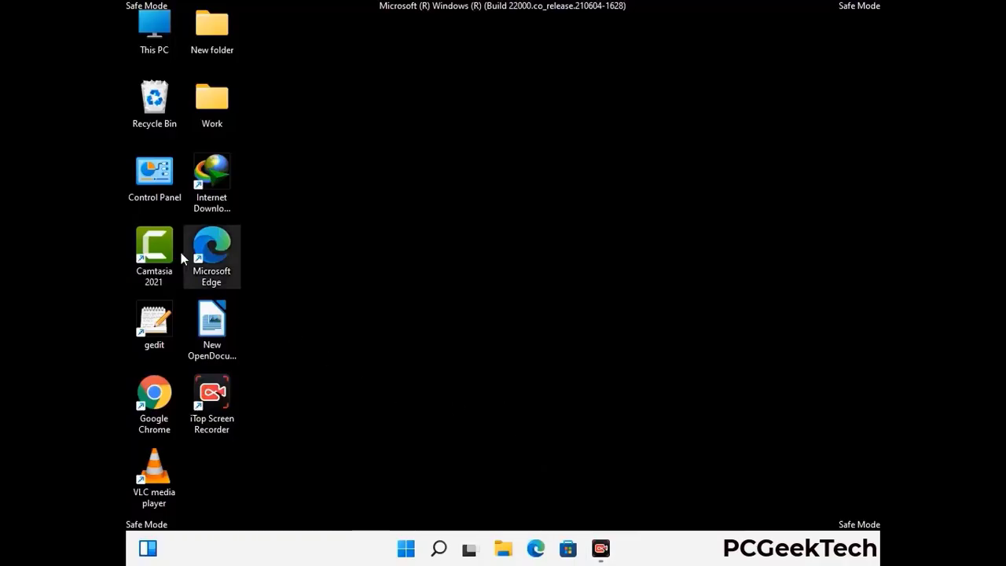
- Set File Explorer Options in Control Panel to show hidden files, folders, and drives, then close Control Panel
{"action": "double_click", "coordinate": [155, 187]}
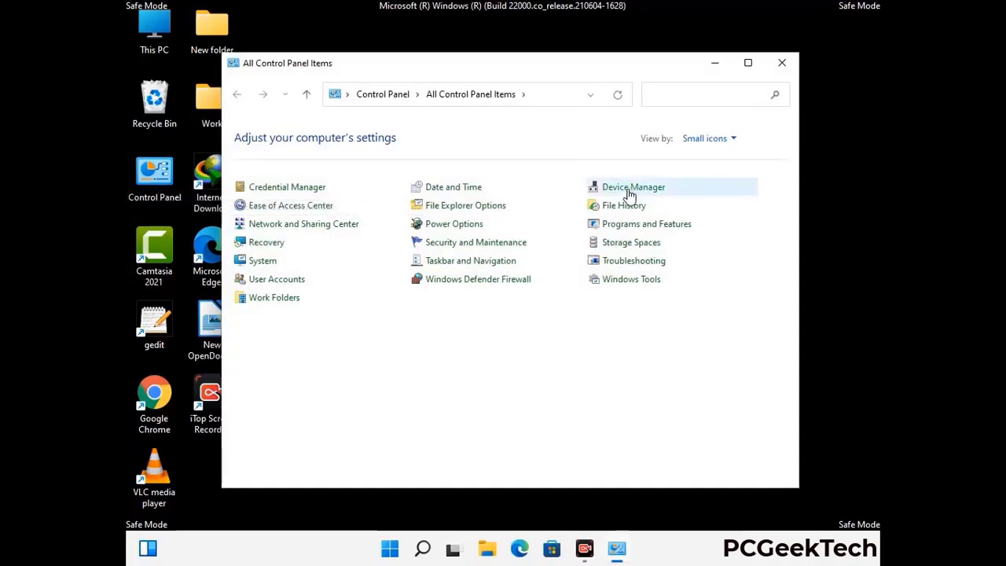
{"action": "left_click", "coordinate": [486, 211]}
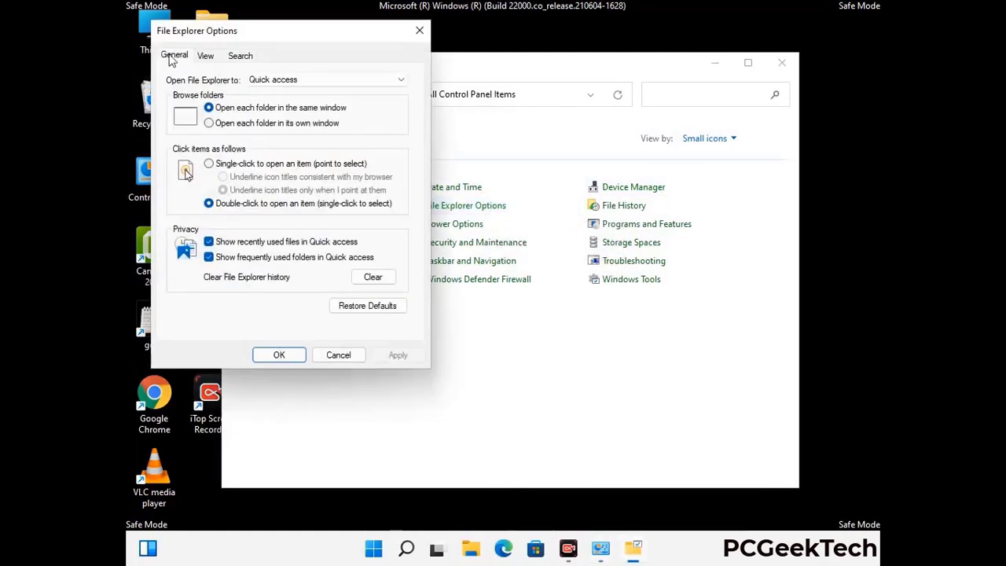
{"action": "left_click", "coordinate": [207, 55]}
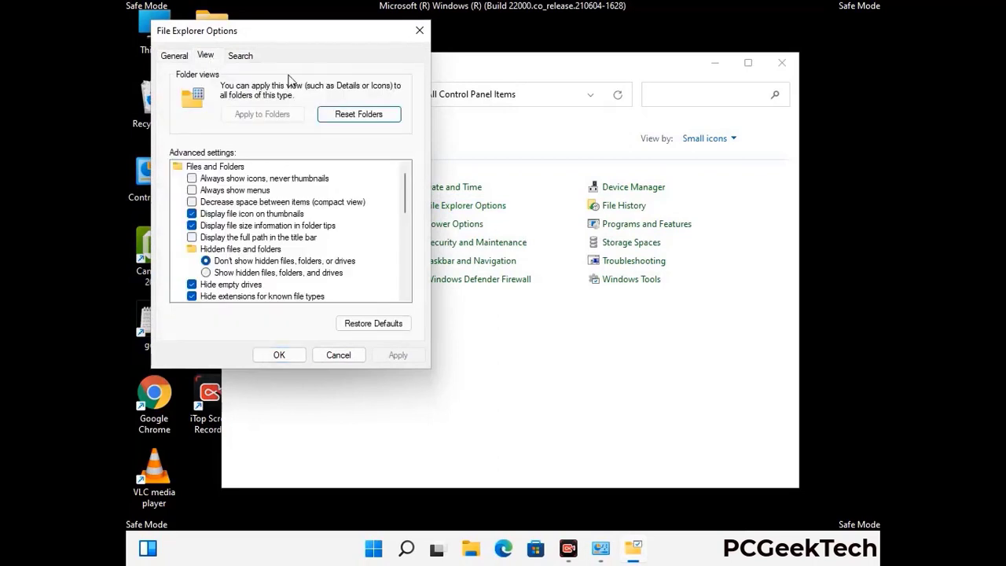
{"action": "left_click", "coordinate": [206, 272]}
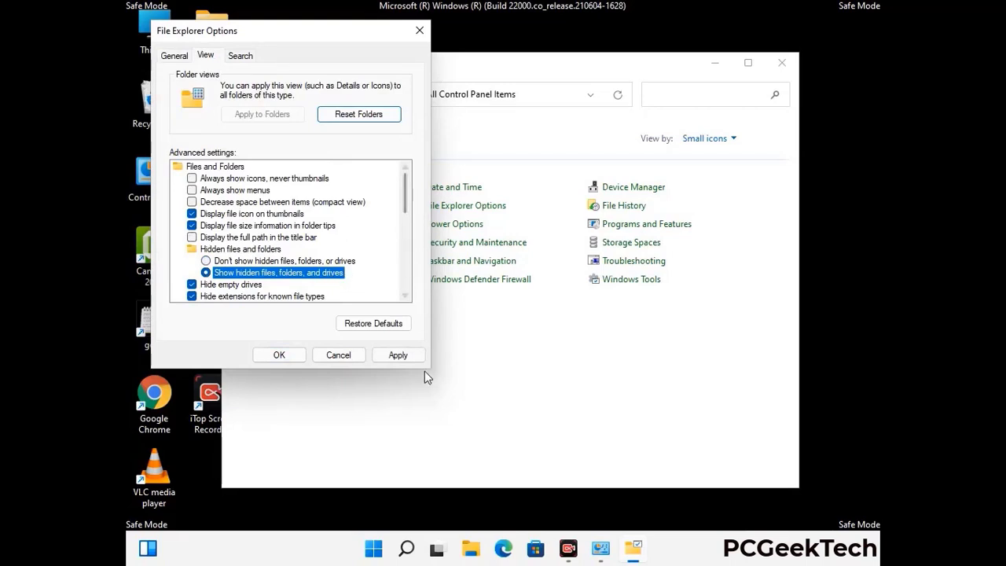
{"action": "left_click", "coordinate": [397, 355]}
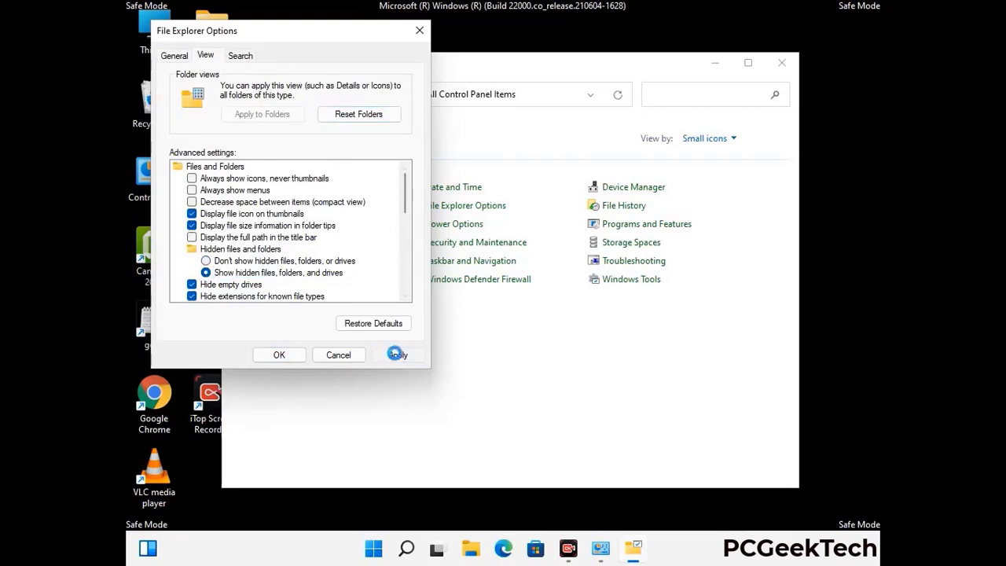
{"action": "left_click", "coordinate": [265, 356]}
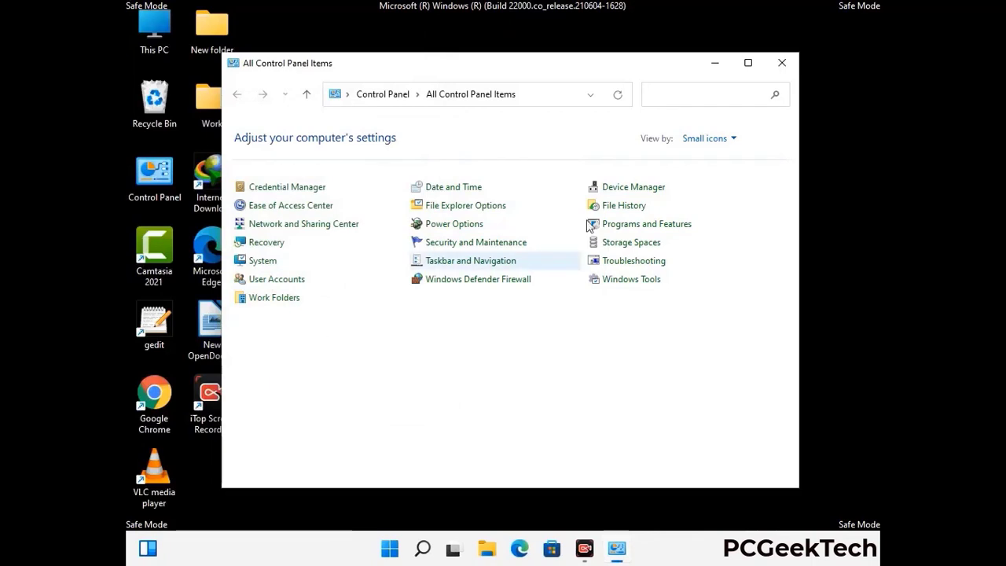
{"action": "left_click", "coordinate": [782, 63]}
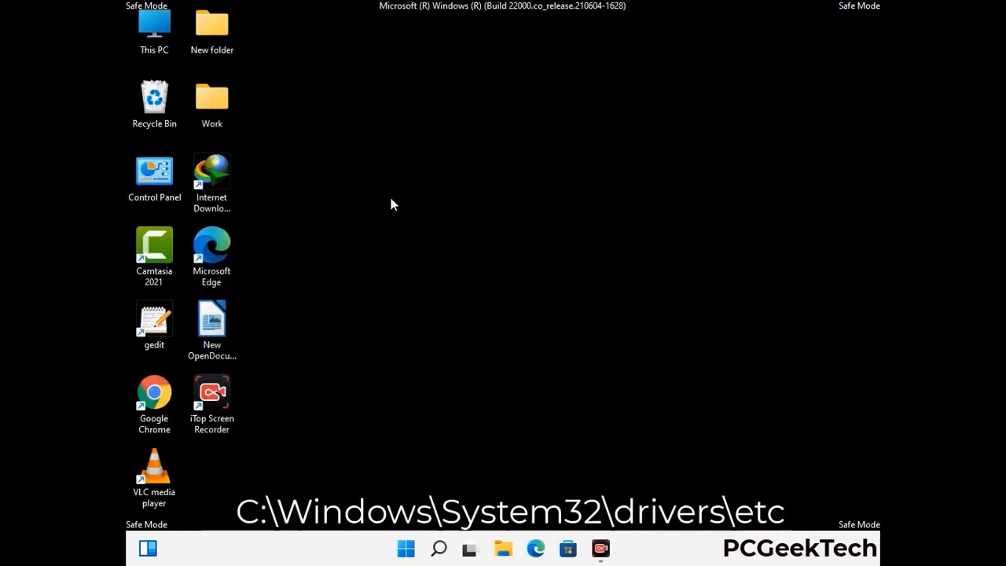
- Browse from This PC to the folder C:\Windows\System32\drivers\etc
{"action": "double_click", "coordinate": [150, 49]}
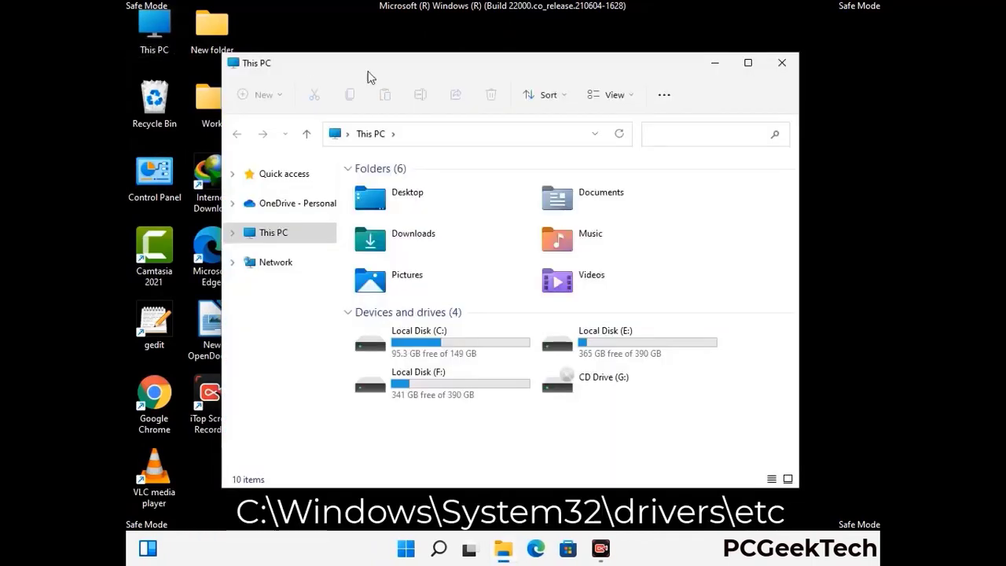
{"action": "left_click", "coordinate": [440, 344]}
{"action": "double_click", "coordinate": [440, 344]}
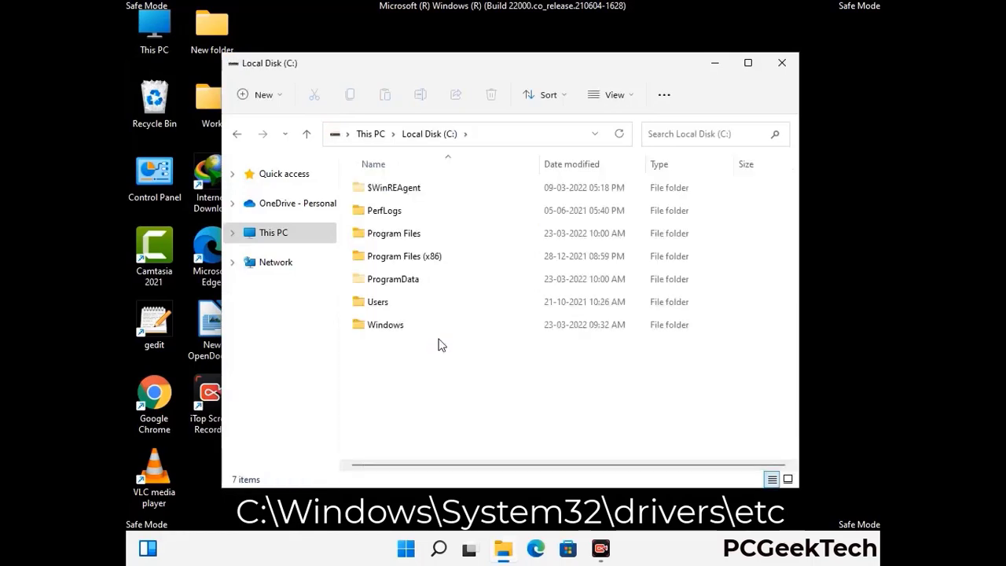
{"action": "double_click", "coordinate": [377, 332]}
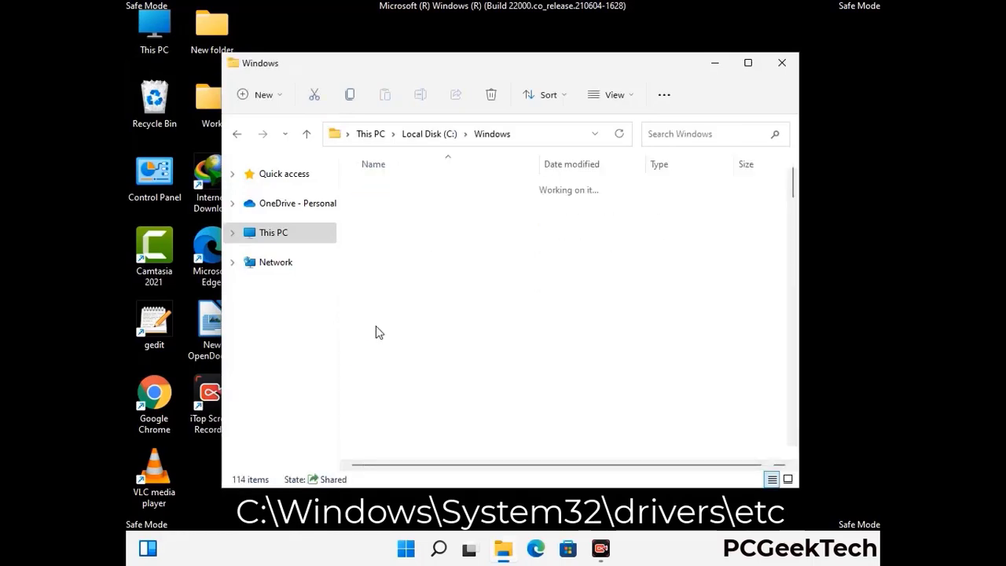
{"action": "scroll", "coordinate": [508, 333], "scroll_direction": "down", "scroll_amount": 6}
{"action": "scroll", "coordinate": [497, 341], "scroll_direction": "down", "scroll_amount": 12}
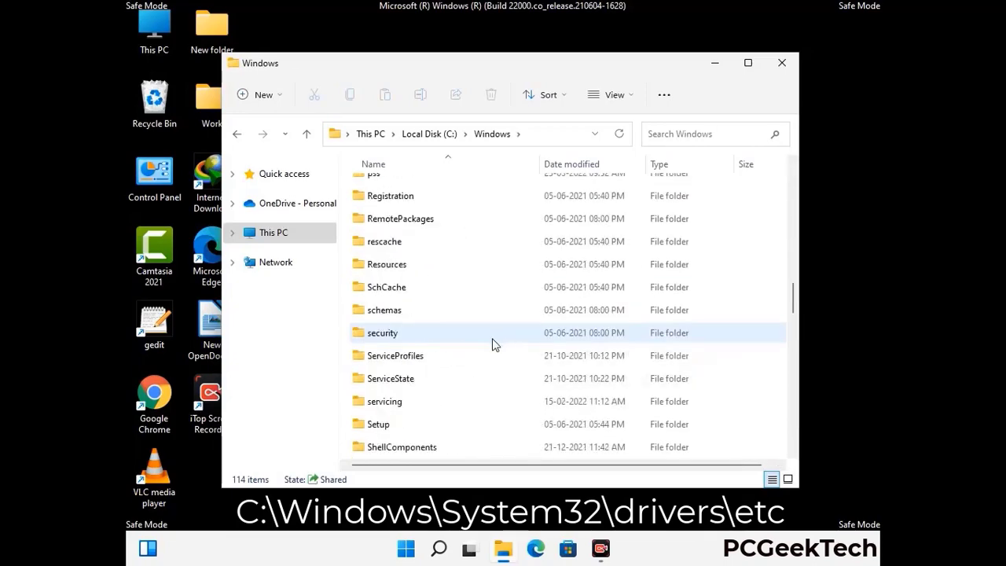
{"action": "scroll", "coordinate": [469, 358], "scroll_direction": "down", "scroll_amount": 2}
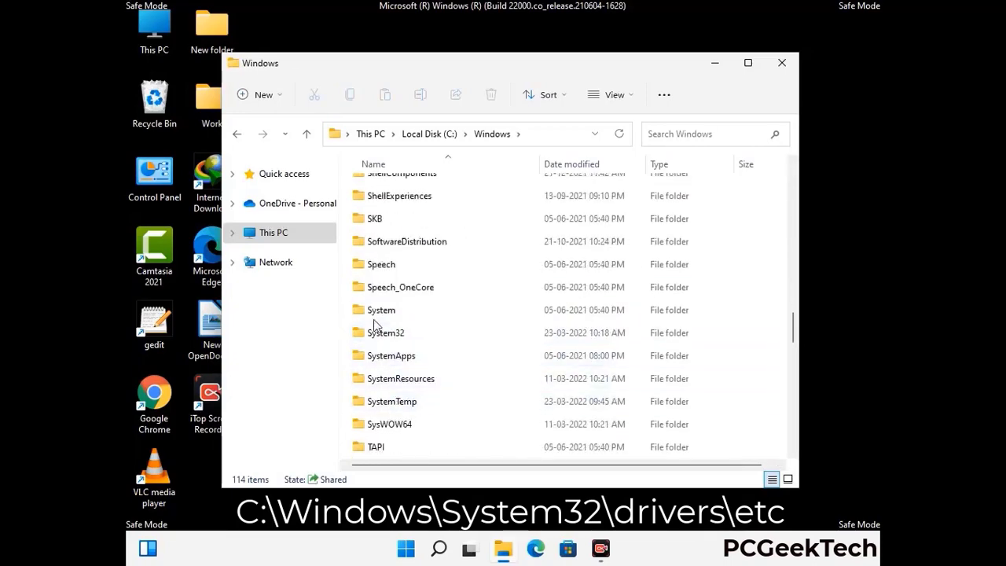
{"action": "double_click", "coordinate": [385, 333]}
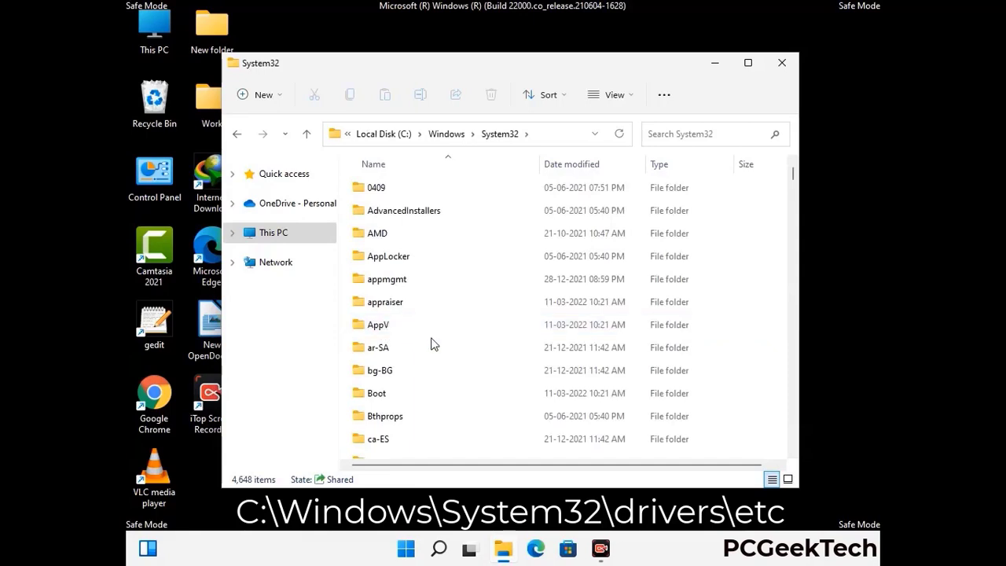
{"action": "scroll", "coordinate": [433, 341], "scroll_direction": "down", "scroll_amount": 5}
{"action": "double_click", "coordinate": [400, 425]}
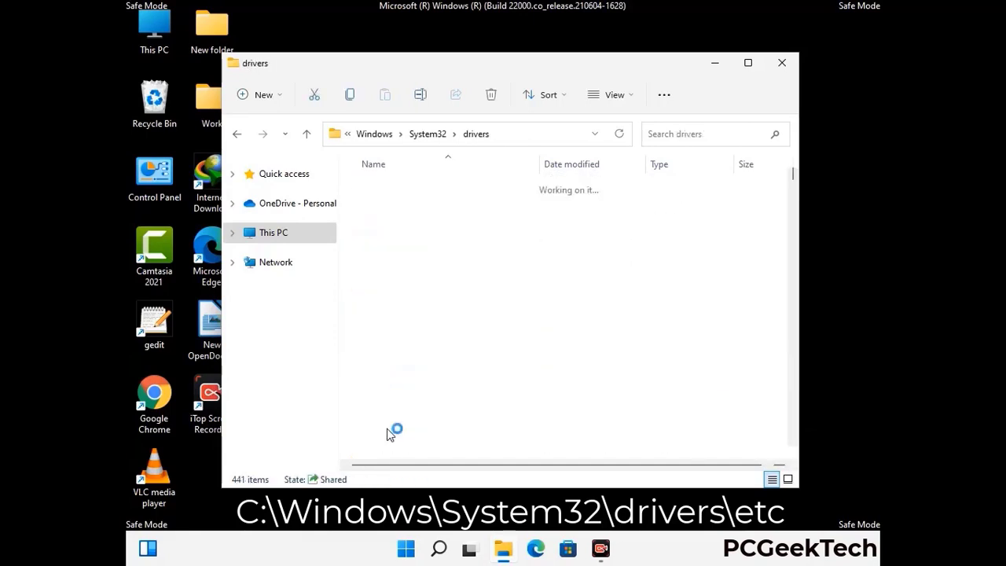
{"action": "double_click", "coordinate": [373, 234]}
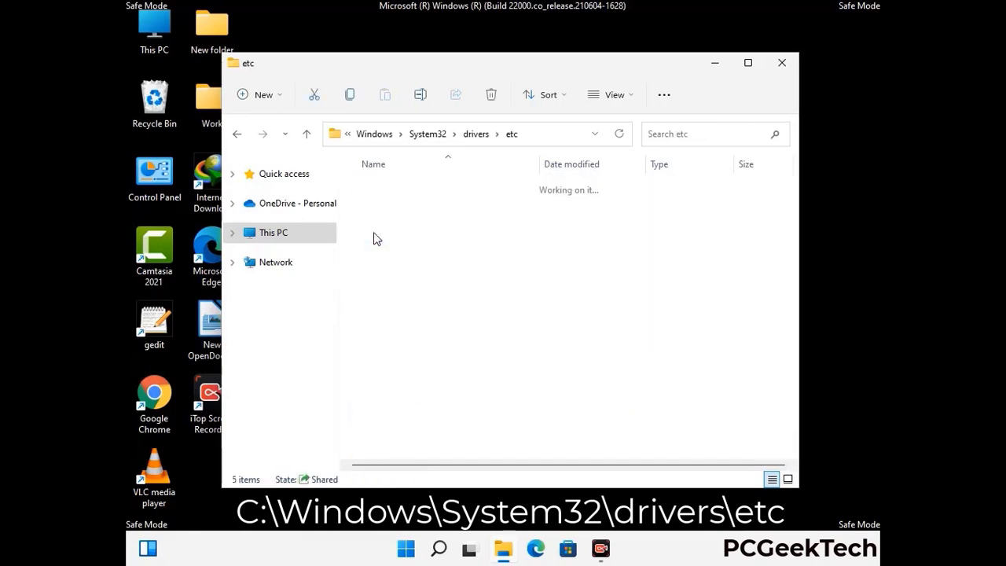
- Open the hosts file with Notepad and move its window so that the full text can be read
{"action": "left_click", "coordinate": [386, 192]}
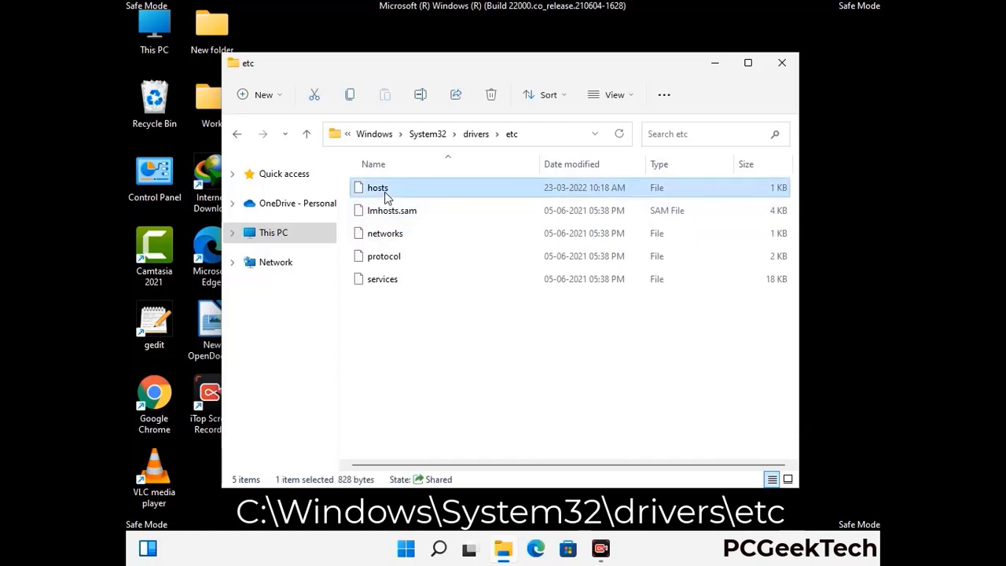
{"action": "double_click", "coordinate": [386, 195]}
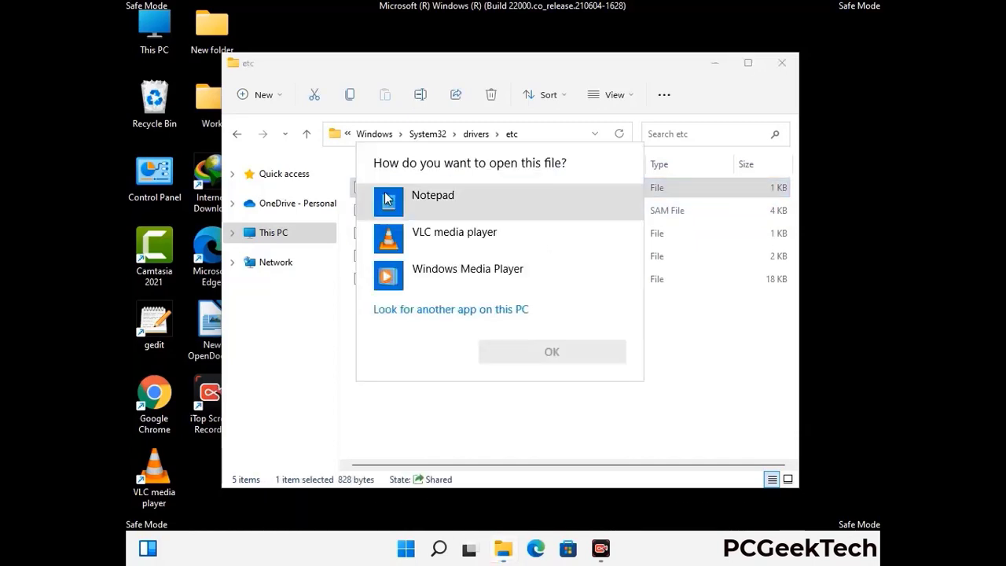
{"action": "left_click", "coordinate": [446, 201]}
{"action": "left_click", "coordinate": [553, 352]}
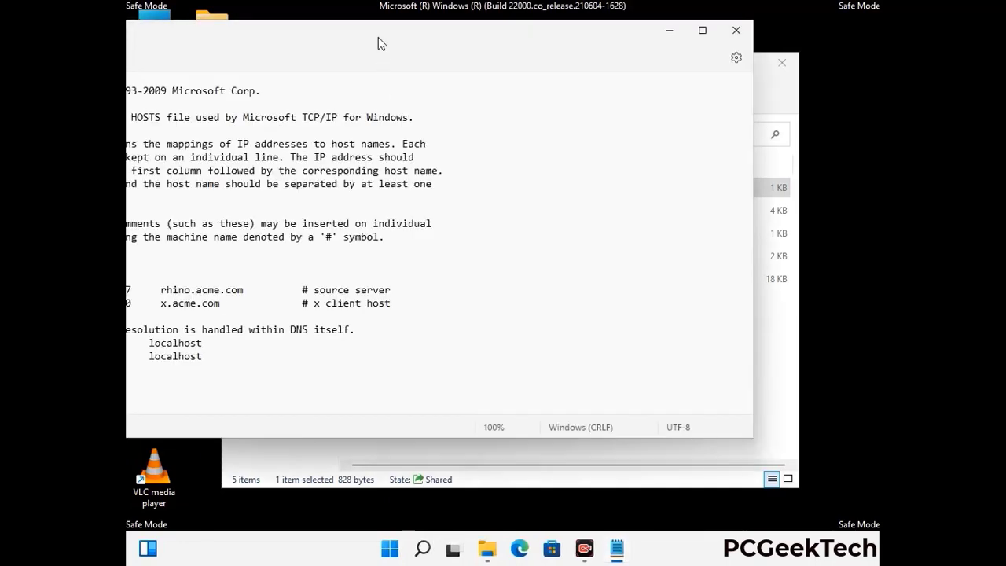
{"action": "left_click_drag", "start_coordinate": [378, 37], "coordinate": [526, 44]}
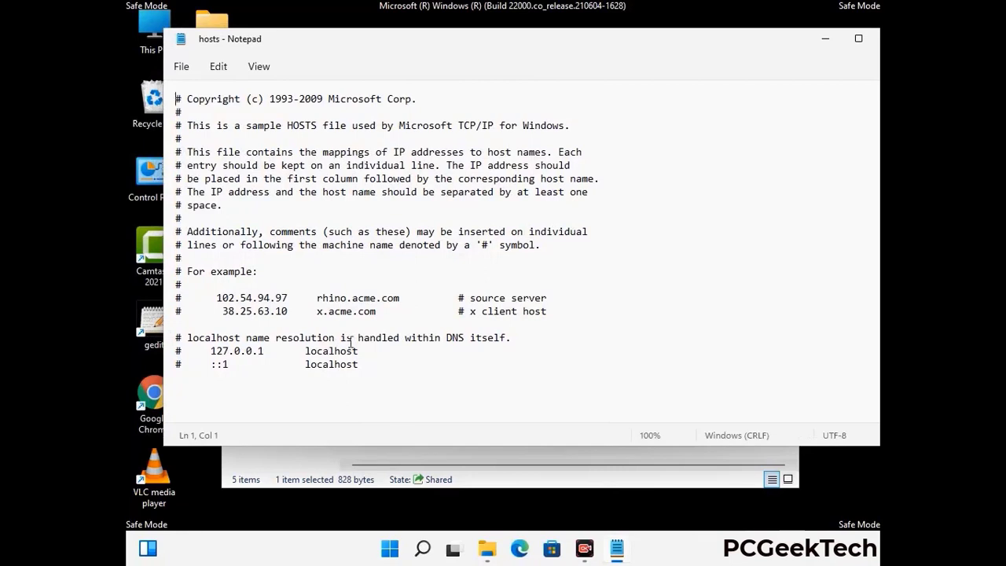
- Add two line breaks after the last localhost line of the hosts file and save the file
{"action": "left_click", "coordinate": [378, 367]}
{"action": "key", "text": "Return"}
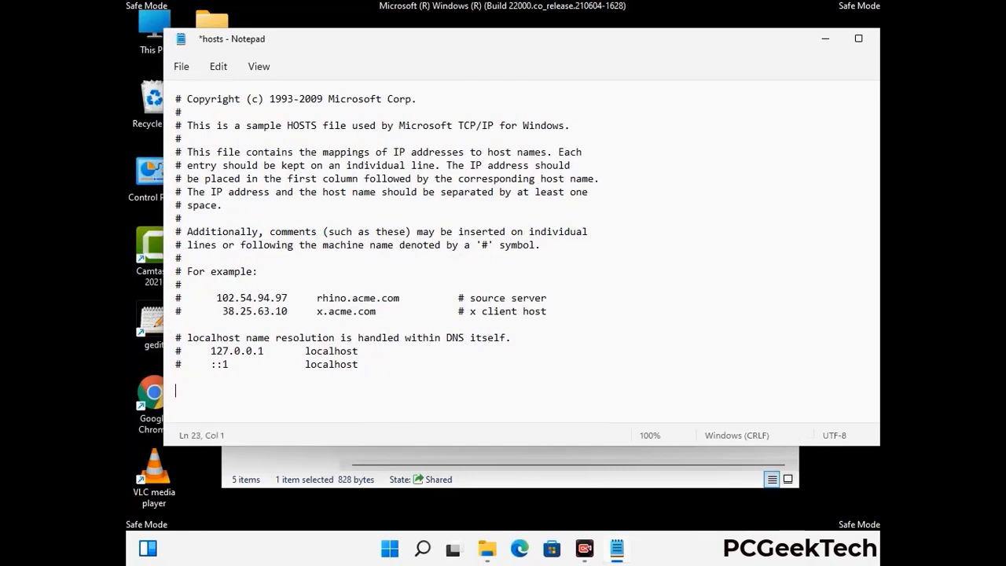
{"action": "scroll", "coordinate": [385, 236], "scroll_direction": "down", "scroll_amount": 1}
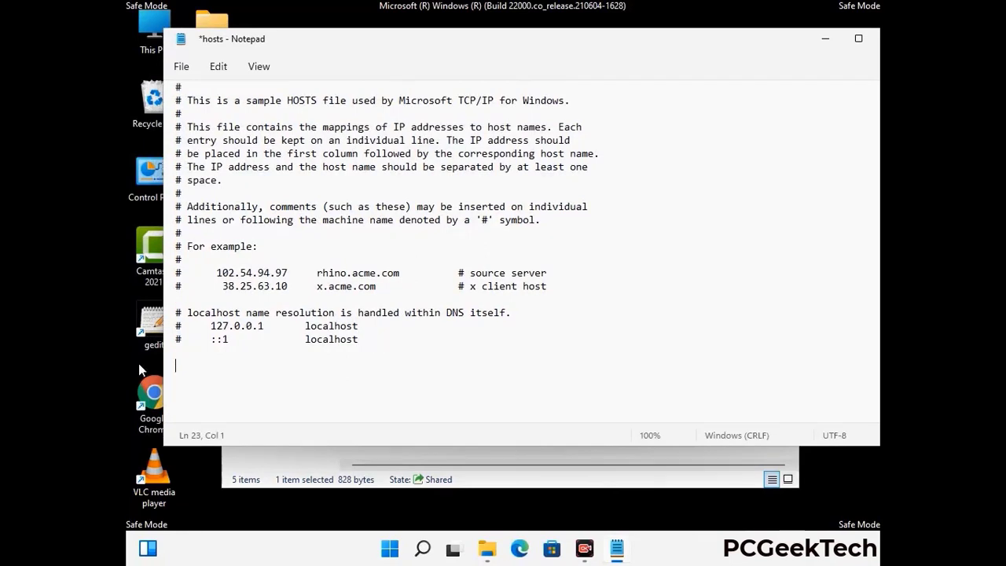
{"action": "left_click", "coordinate": [181, 68]}
{"action": "left_click", "coordinate": [253, 169]}
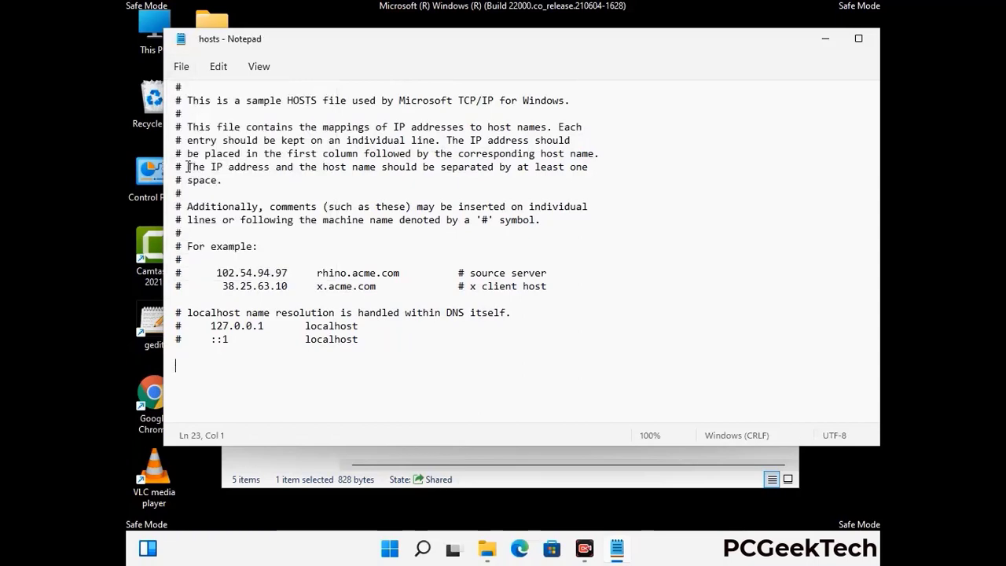
- Close the hosts file in Notepad and the etc folder window
{"action": "left_click_drag", "start_coordinate": [761, 49], "coordinate": [646, 50]}
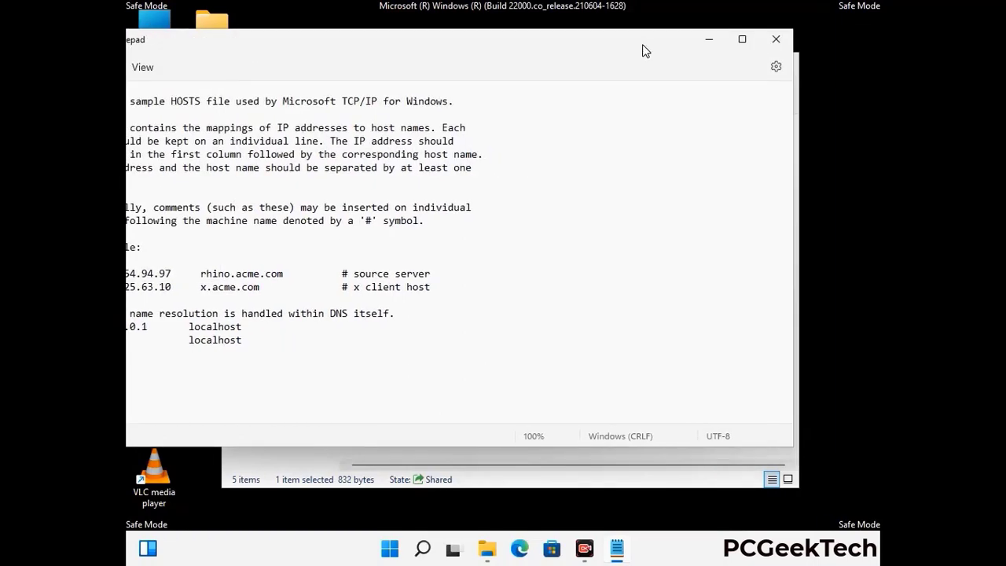
{"action": "left_click", "coordinate": [777, 41]}
{"action": "left_click", "coordinate": [784, 60]}
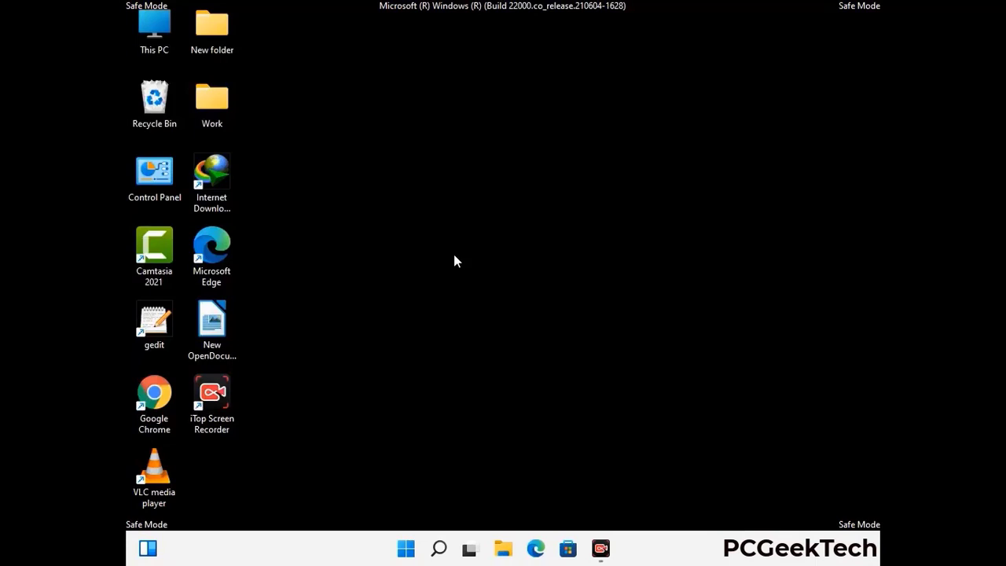
- Open the AppData Roaming folder by running %appdata% from the Run dialog
{"action": "key", "text": "super+r"}
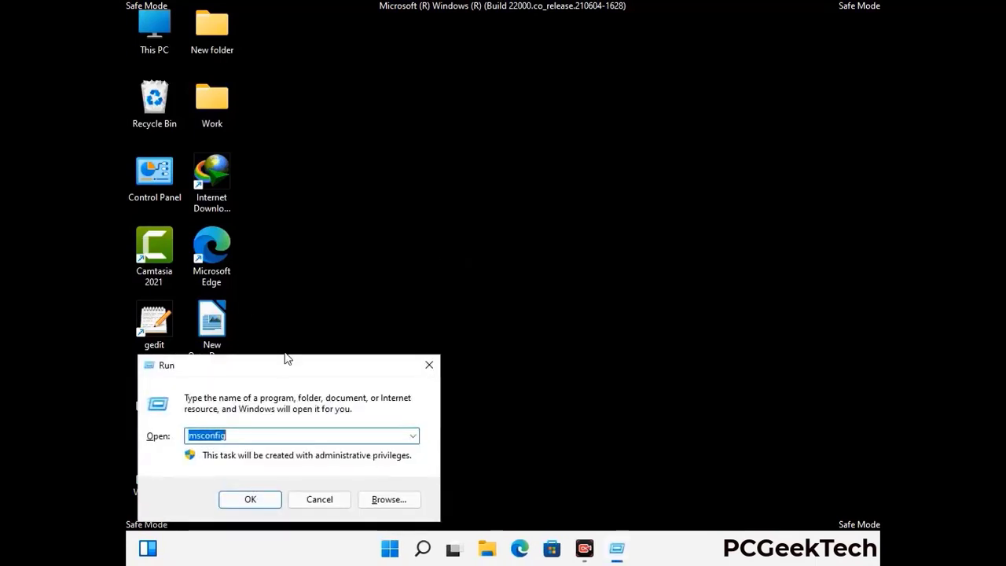
{"action": "left_click_drag", "start_coordinate": [286, 358], "coordinate": [467, 154]}
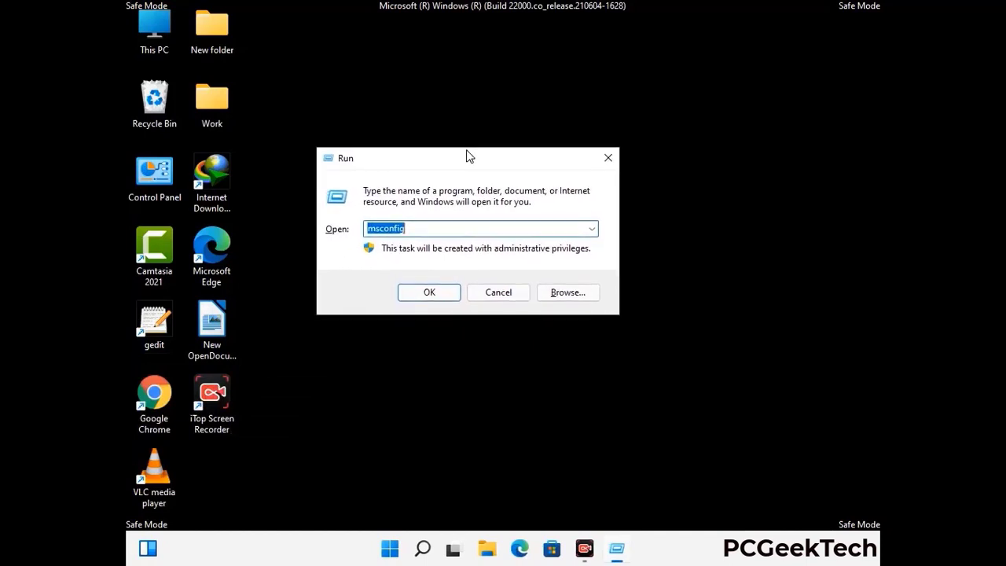
{"action": "type", "text": "%"}
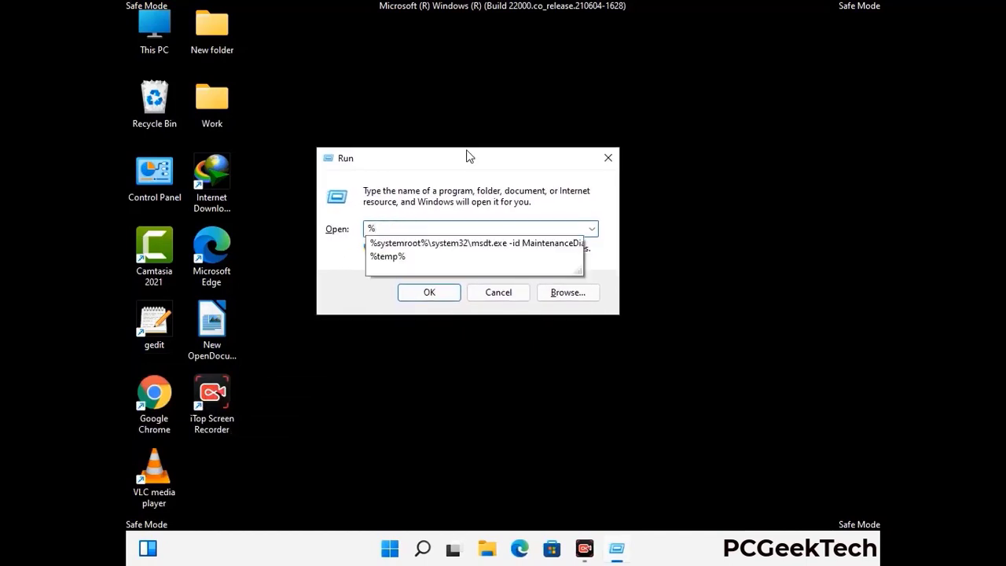
{"action": "type", "text": "appdata%"}
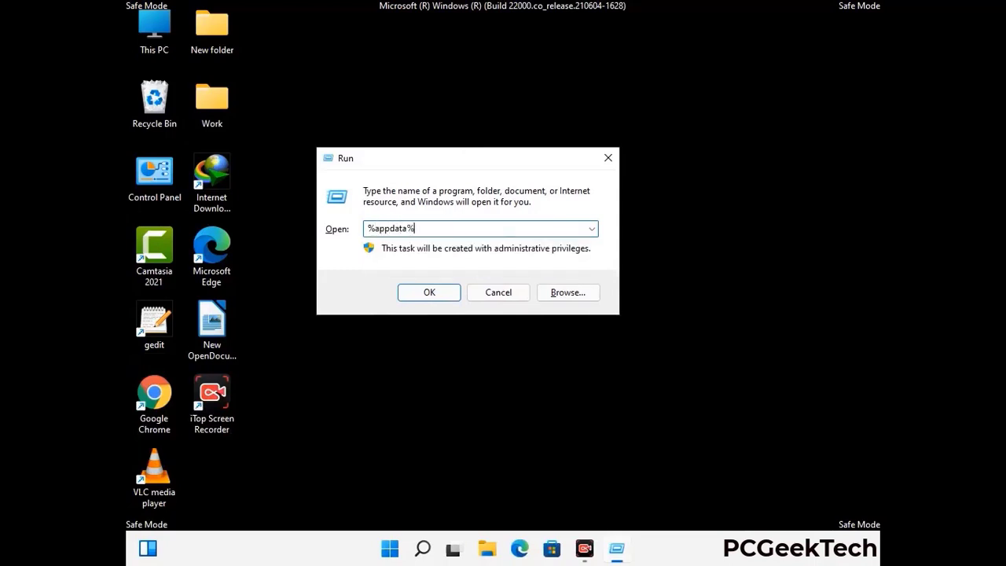
{"action": "key", "text": "Return"}
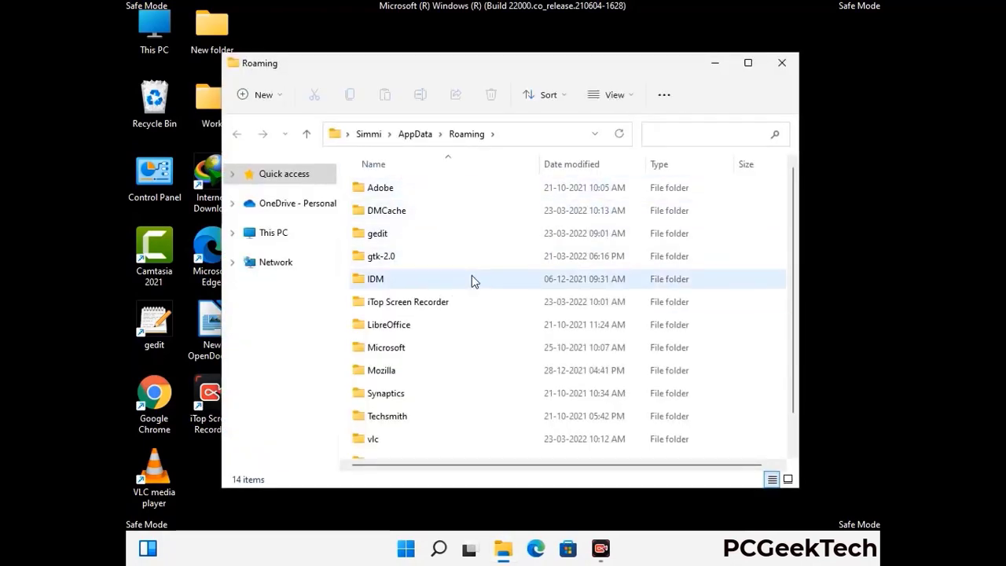
- Look through the Roaming folder, delete its Zoom folder and close the window
{"action": "scroll", "coordinate": [472, 284], "scroll_direction": "down", "scroll_amount": 1}
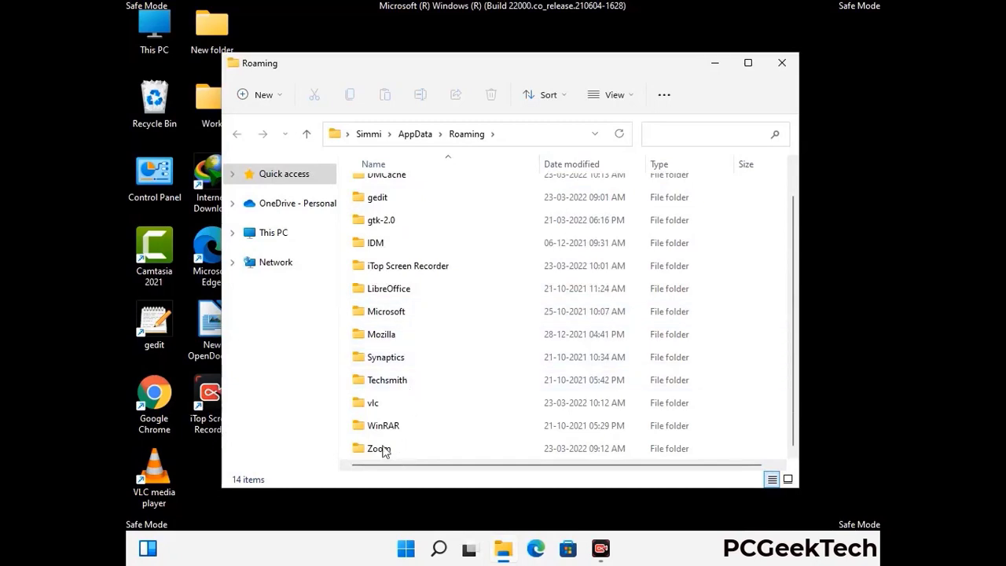
{"action": "scroll", "coordinate": [393, 251], "scroll_direction": "up", "scroll_amount": 1}
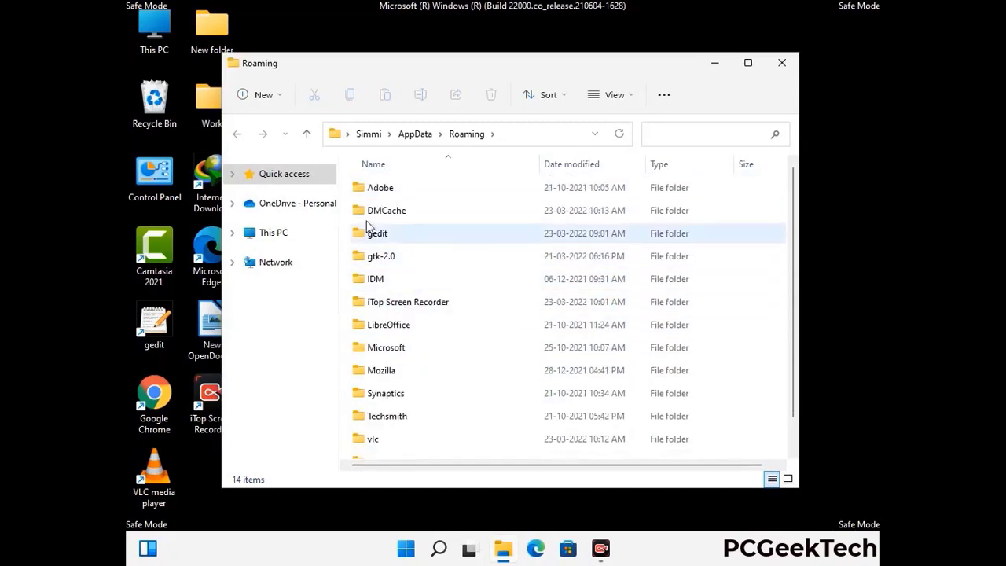
{"action": "scroll", "coordinate": [410, 362], "scroll_direction": "down", "scroll_amount": 1}
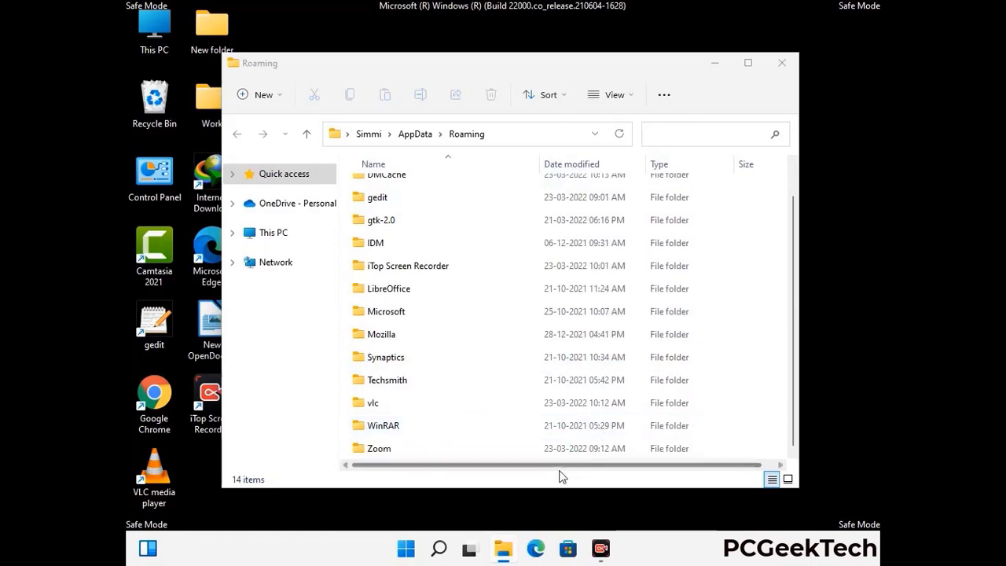
{"action": "left_click", "coordinate": [562, 444]}
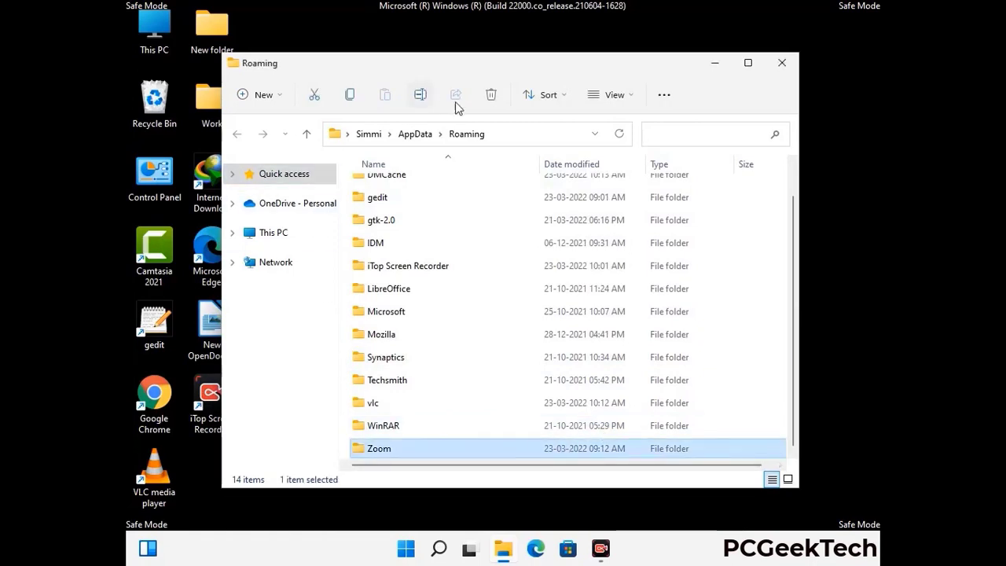
{"action": "left_click", "coordinate": [497, 100]}
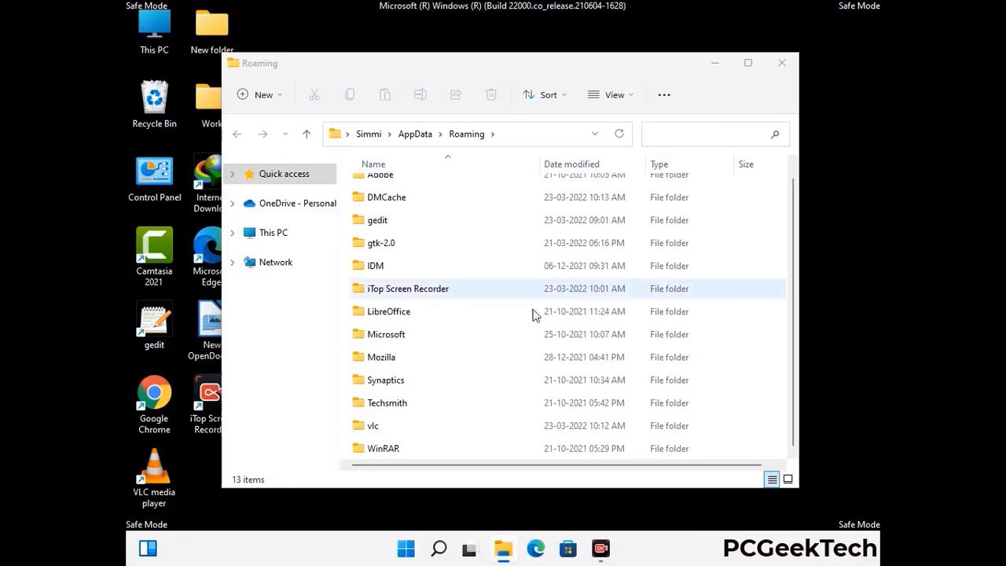
{"action": "left_click", "coordinate": [780, 72]}
{"action": "left_click", "coordinate": [781, 69]}
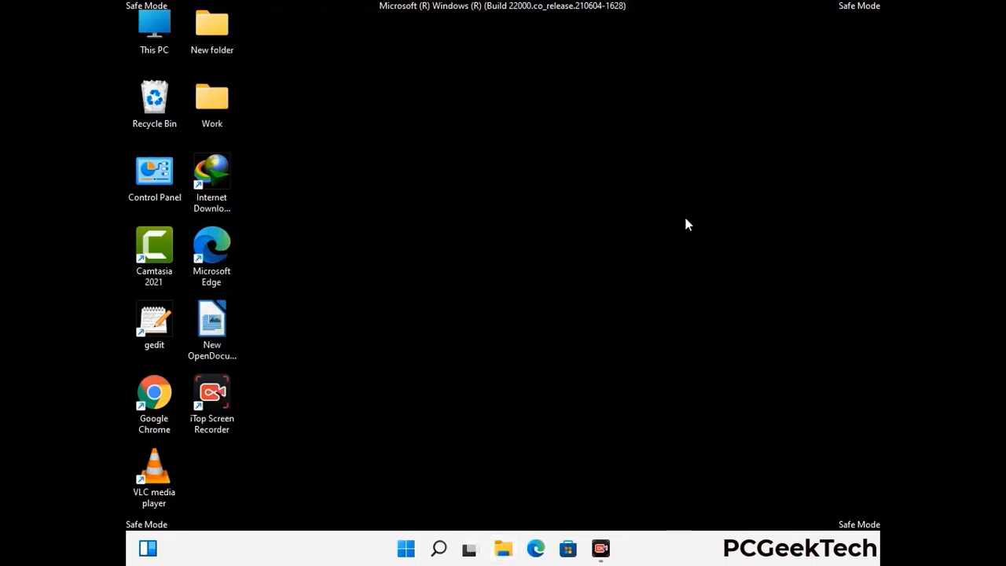
- Open the AppData Local folder by running %LocalAppData% from the Run dialog
{"action": "key", "text": "super+r"}
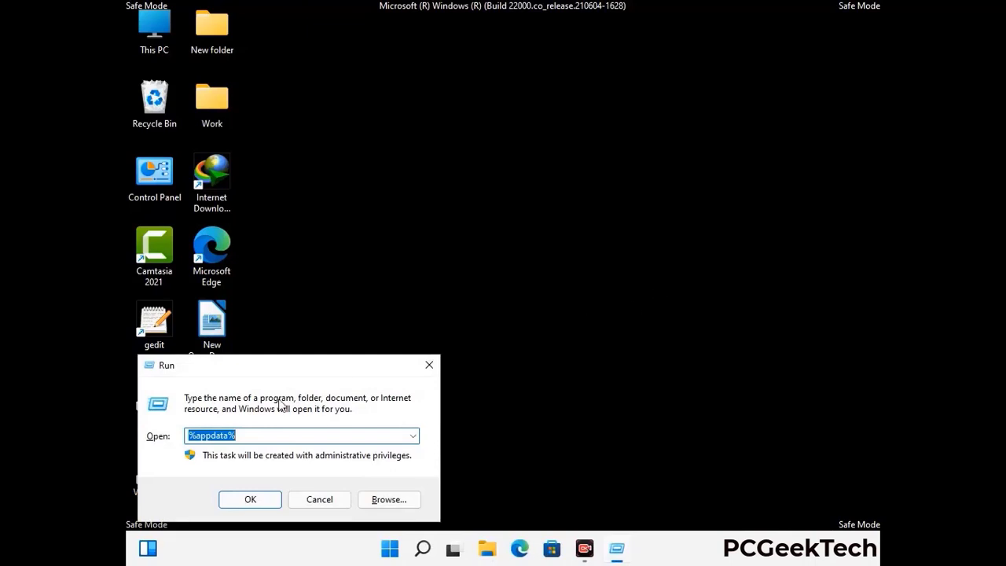
{"action": "left_click_drag", "start_coordinate": [315, 379], "coordinate": [528, 205]}
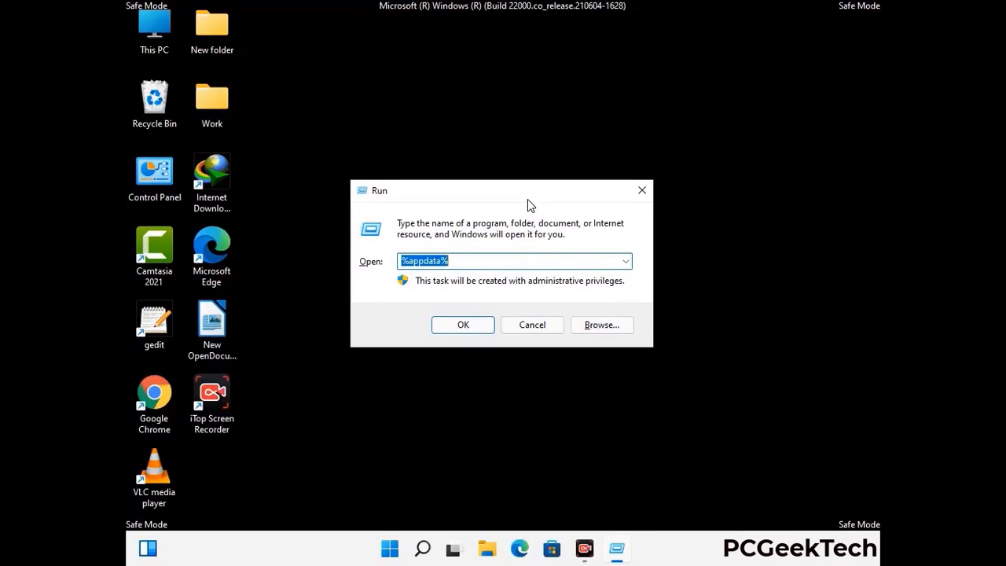
{"action": "type", "text": "%Local"}
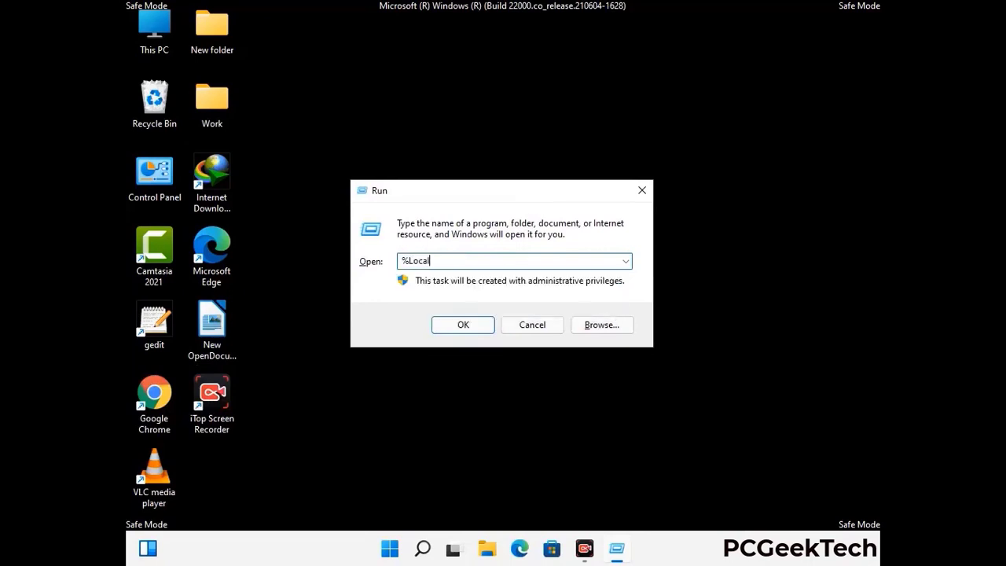
{"action": "type", "text": "AppData%"}
{"action": "key", "text": "Return"}
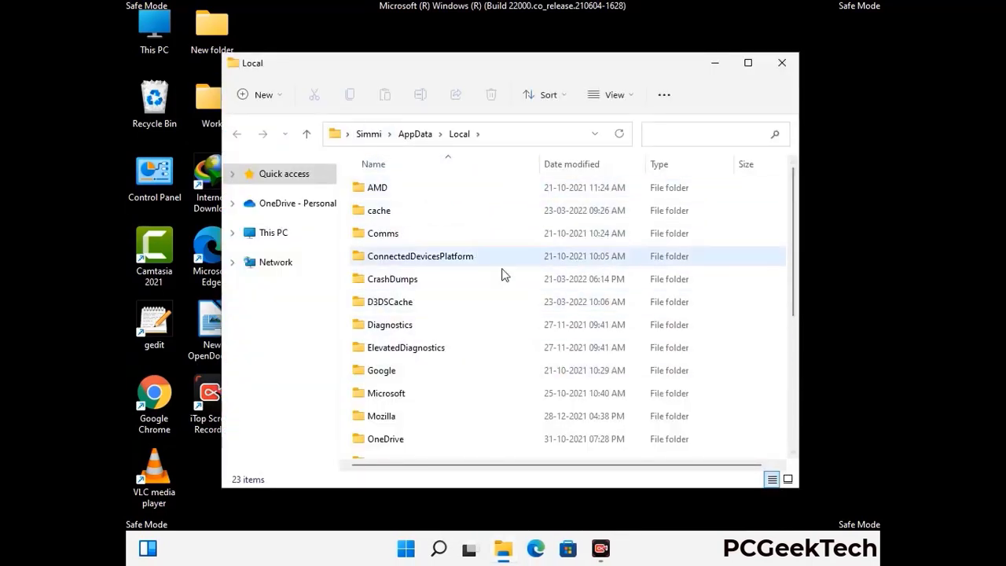
- Delete the Mozilla folder from the AppData Local folder and close the window
{"action": "scroll", "coordinate": [418, 346], "scroll_direction": "down", "scroll_amount": 1}
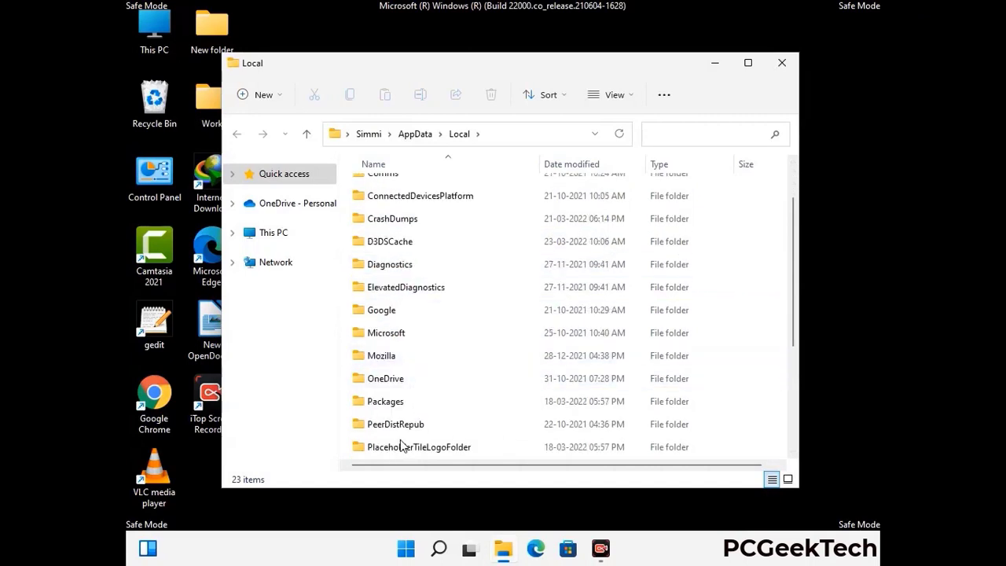
{"action": "left_click", "coordinate": [394, 358]}
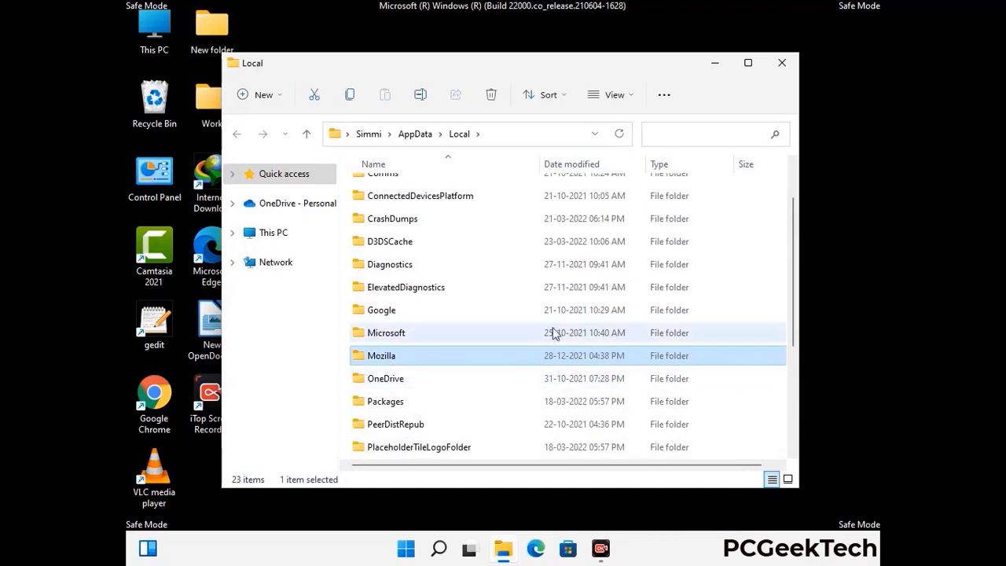
{"action": "left_click", "coordinate": [490, 96]}
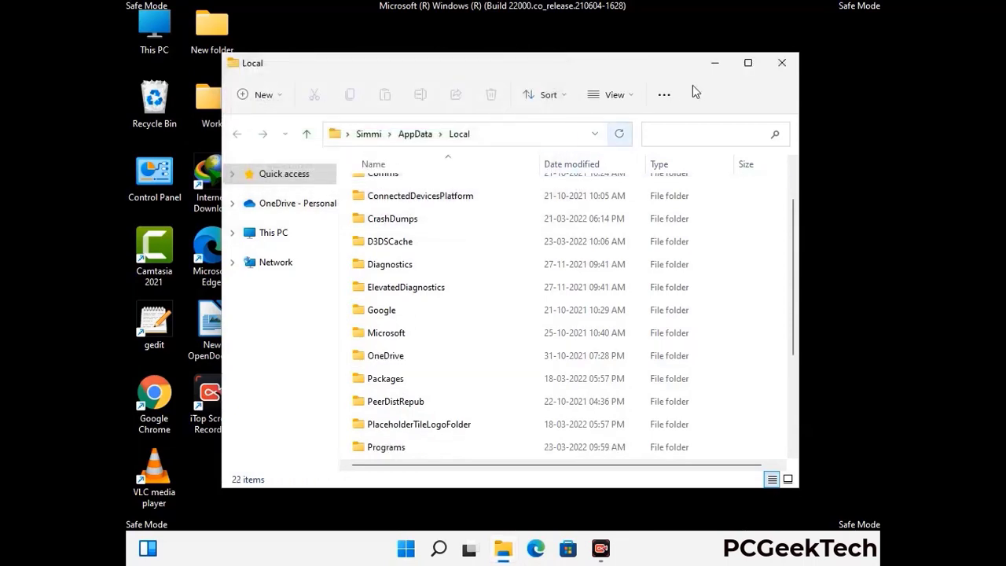
{"action": "left_click", "coordinate": [783, 69]}
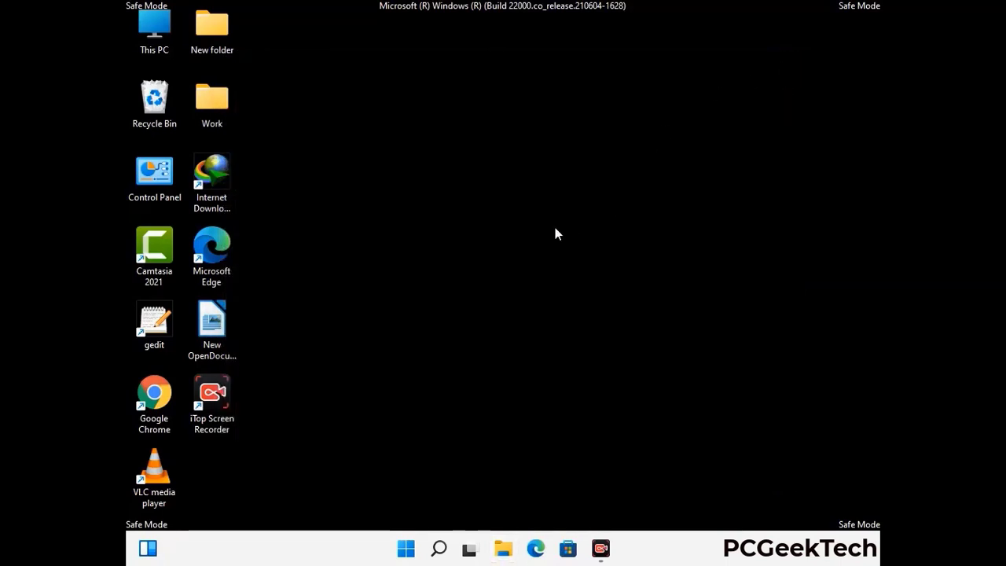
- Open the ProgramData folder by running %ProgramData% from the Run dialog
{"action": "key", "text": "super+r"}
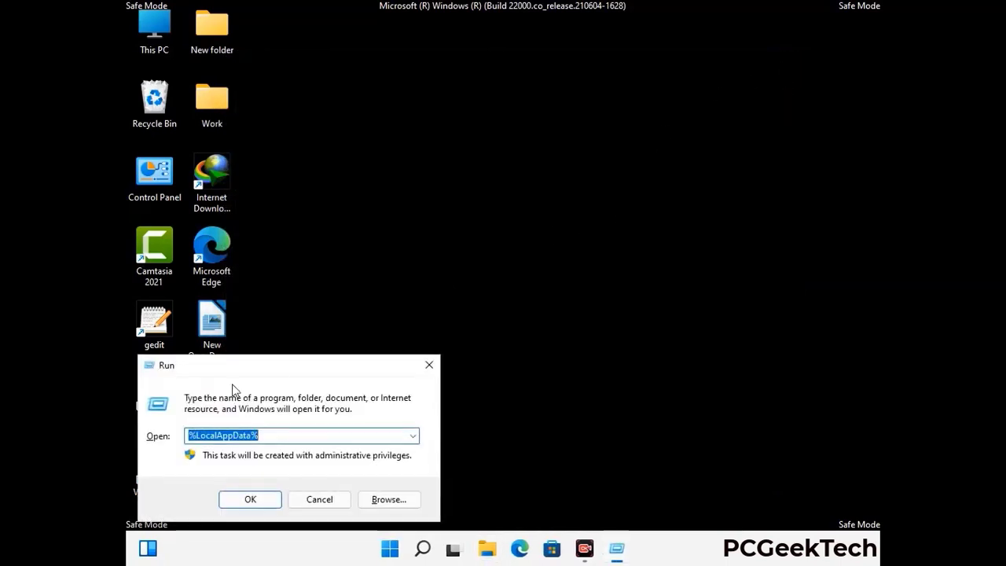
{"action": "left_click_drag", "start_coordinate": [256, 373], "coordinate": [461, 205]}
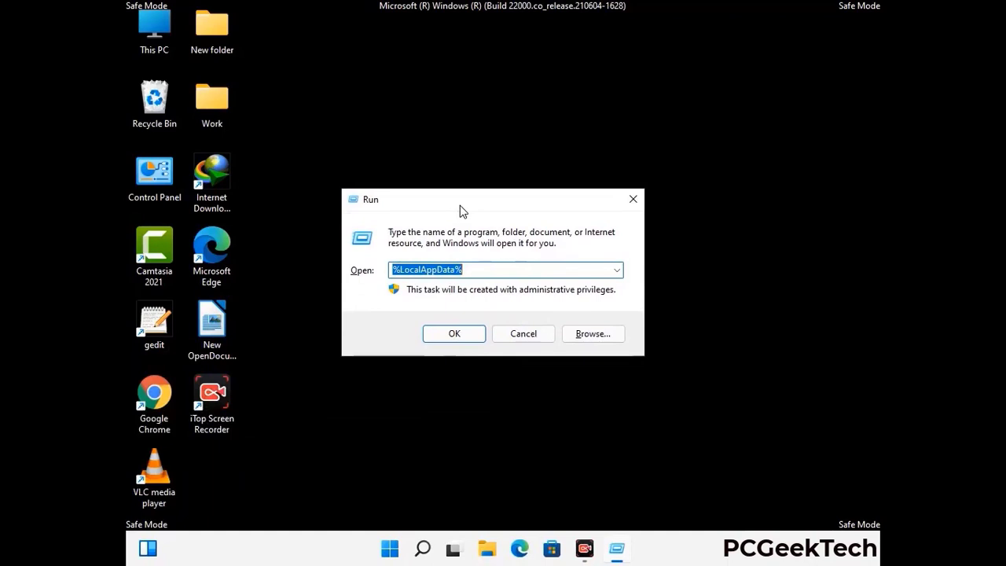
{"action": "type", "text": "%"}
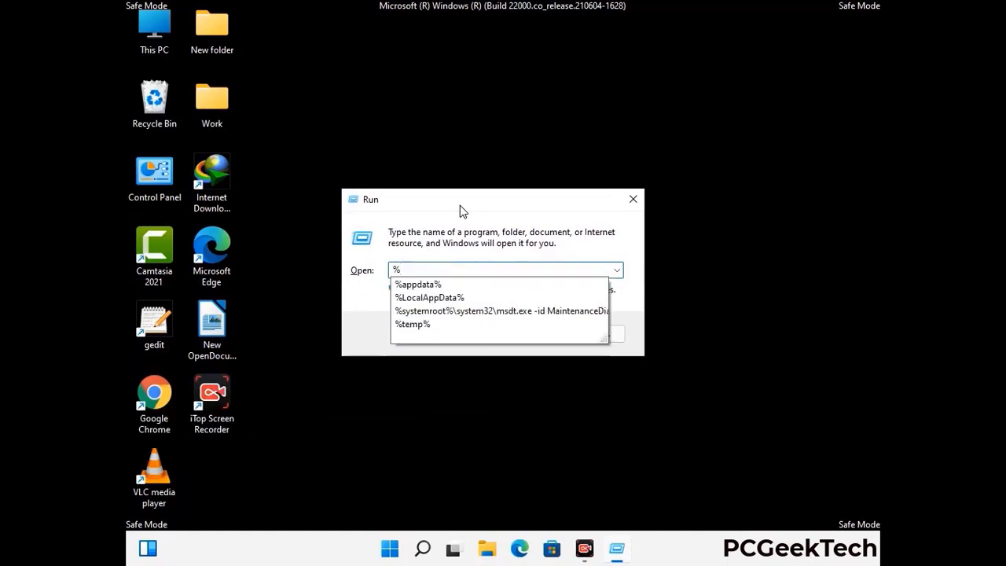
{"action": "type", "text": "Pro"}
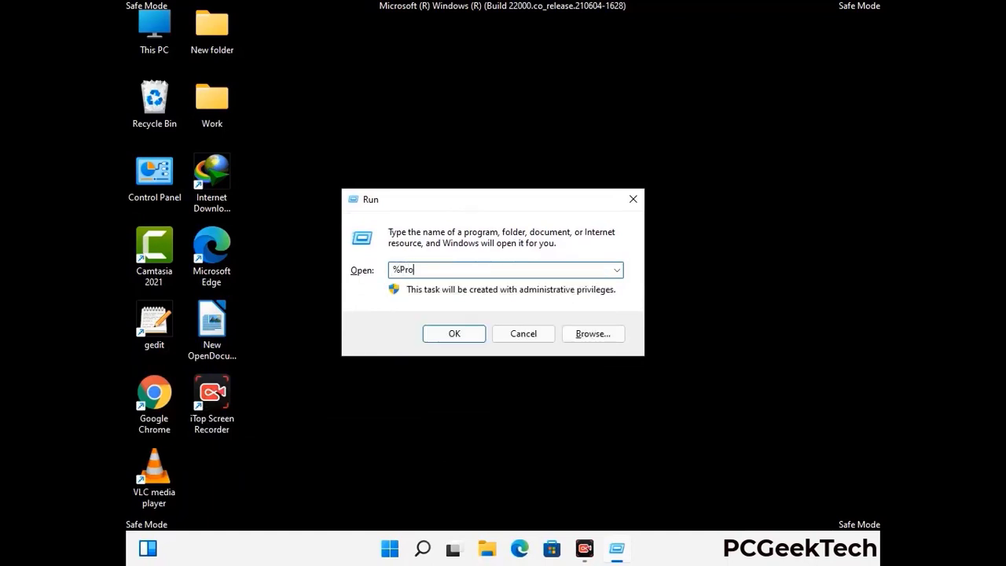
{"action": "type", "text": "gram"}
{"action": "type", "text": "%"}
{"action": "key", "text": "Return"}
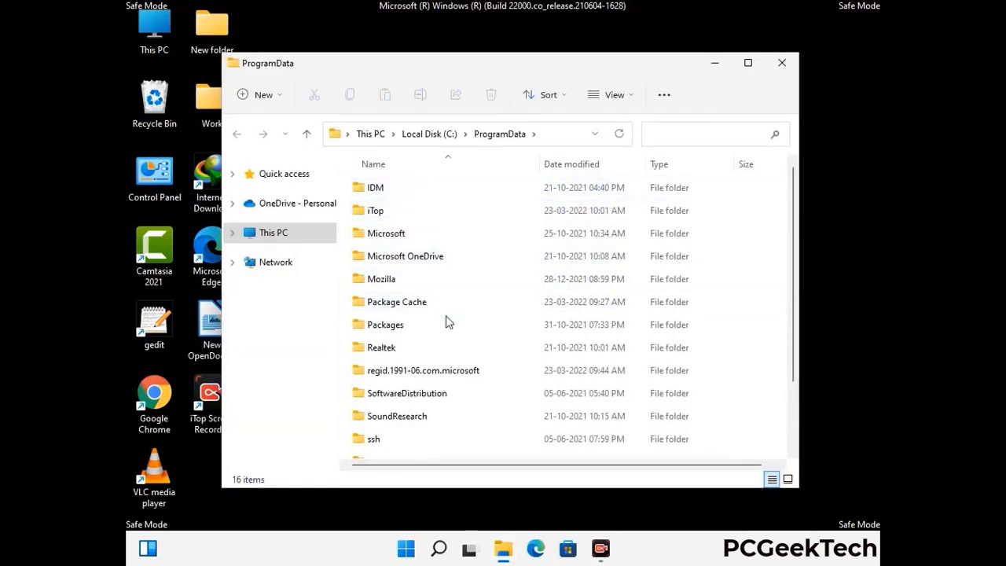
- Delete the Mozilla folder from C:\ProgramData and close the window
{"action": "scroll", "coordinate": [460, 332], "scroll_direction": "down", "scroll_amount": 1}
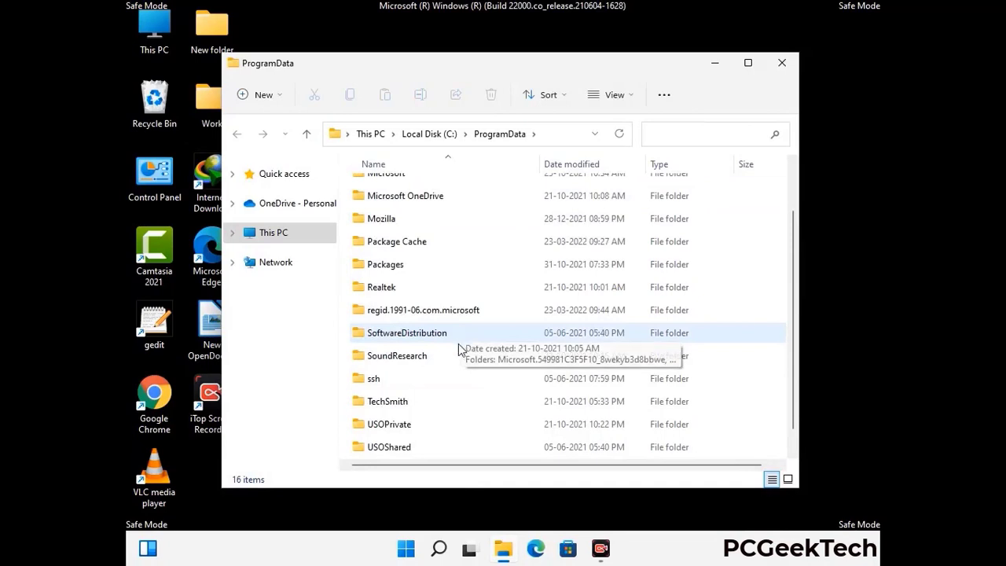
{"action": "scroll", "coordinate": [459, 347], "scroll_direction": "down", "scroll_amount": 1}
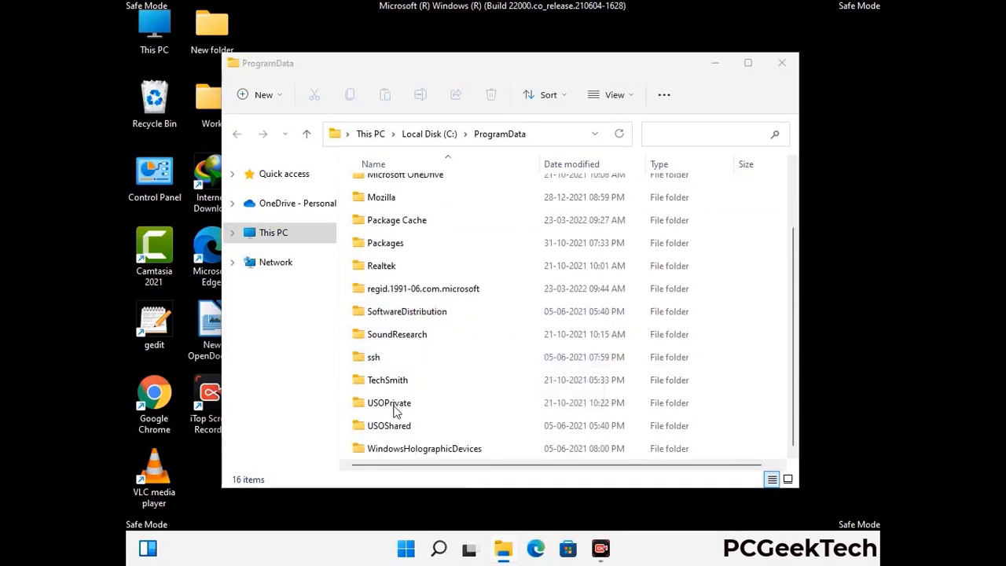
{"action": "left_click", "coordinate": [391, 197]}
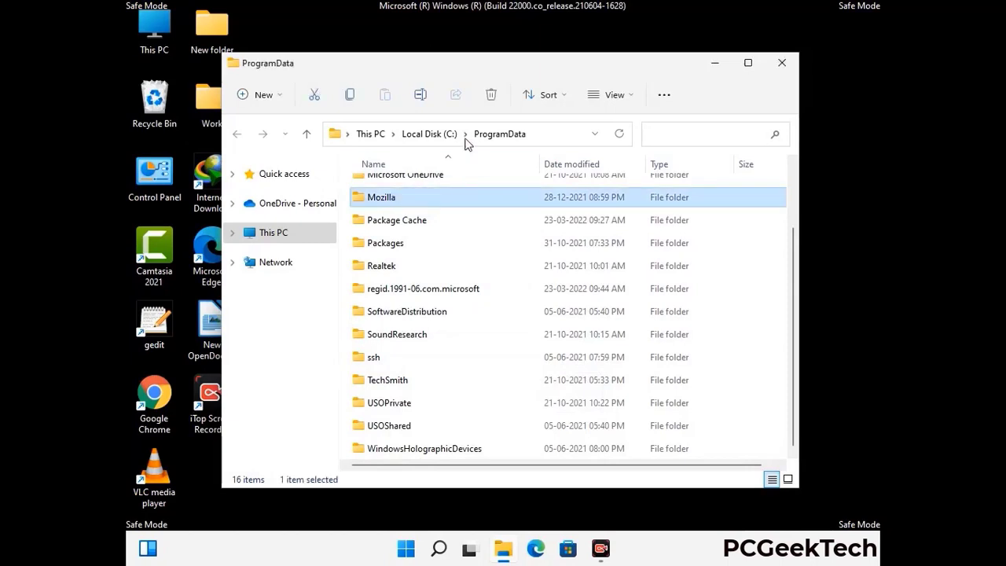
{"action": "left_click", "coordinate": [496, 96]}
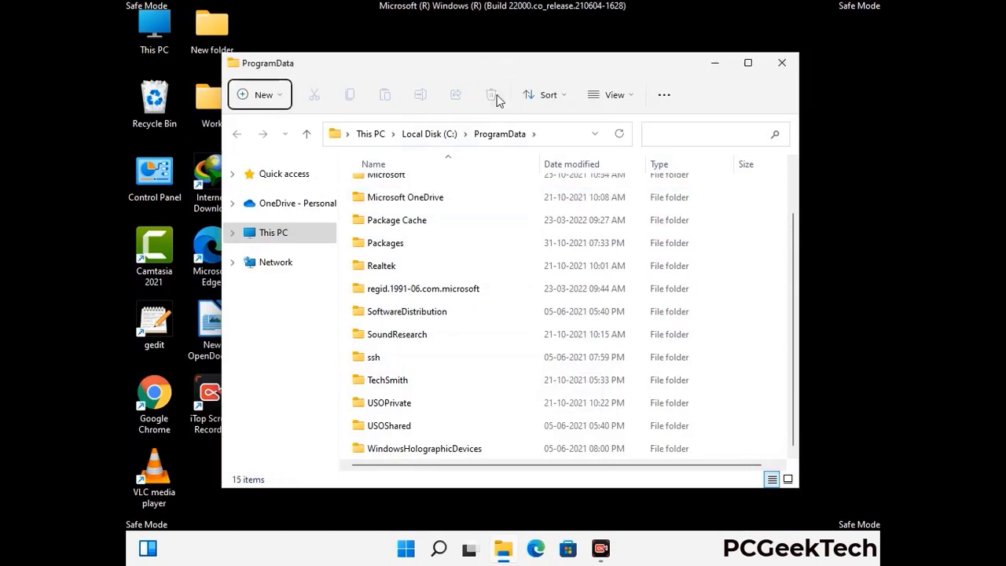
{"action": "scroll", "coordinate": [516, 330], "scroll_direction": "up", "scroll_amount": 2}
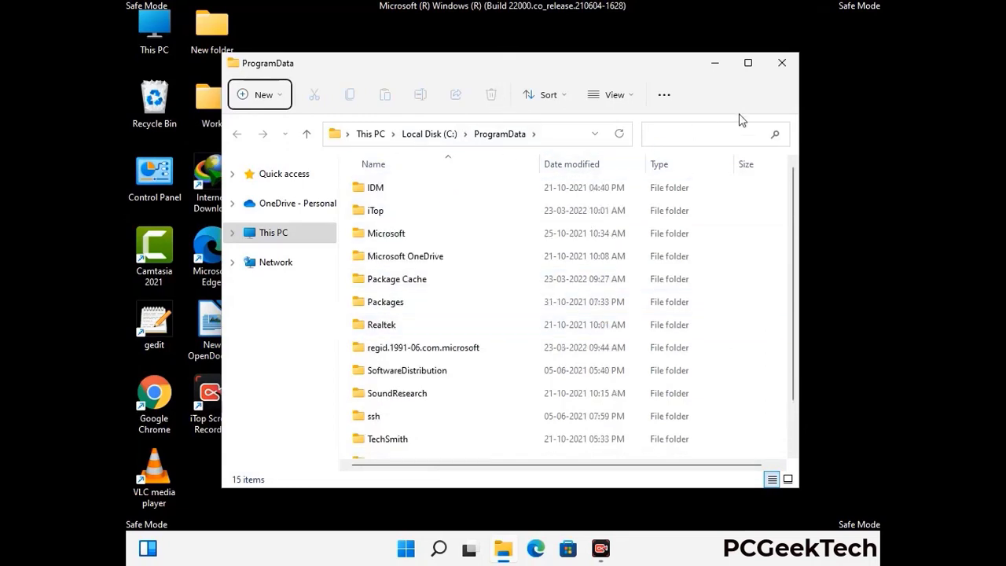
{"action": "left_click", "coordinate": [785, 63]}
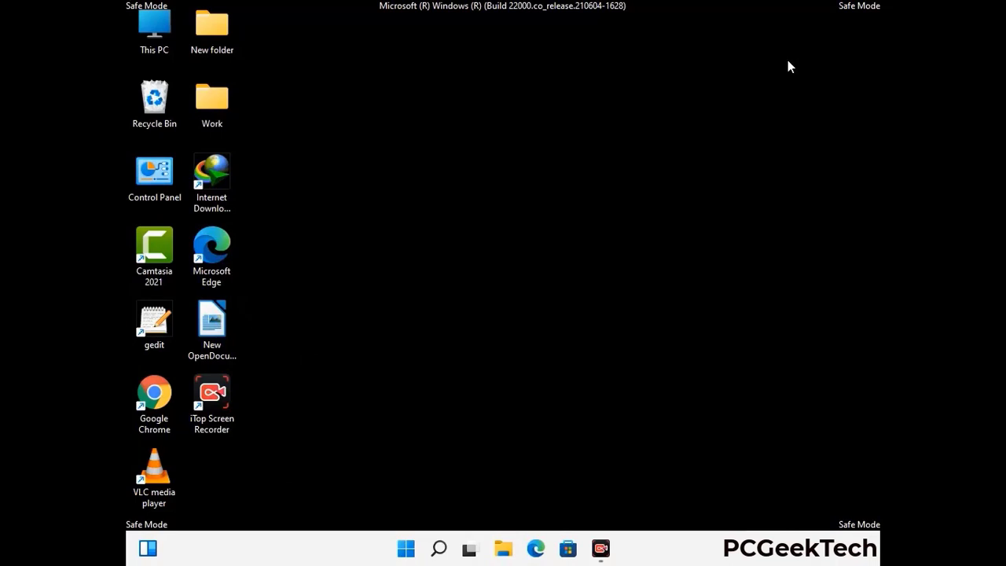
- Open the Windows system folder by running %WinDir% from the Run dialog
{"action": "key", "text": "super+r"}
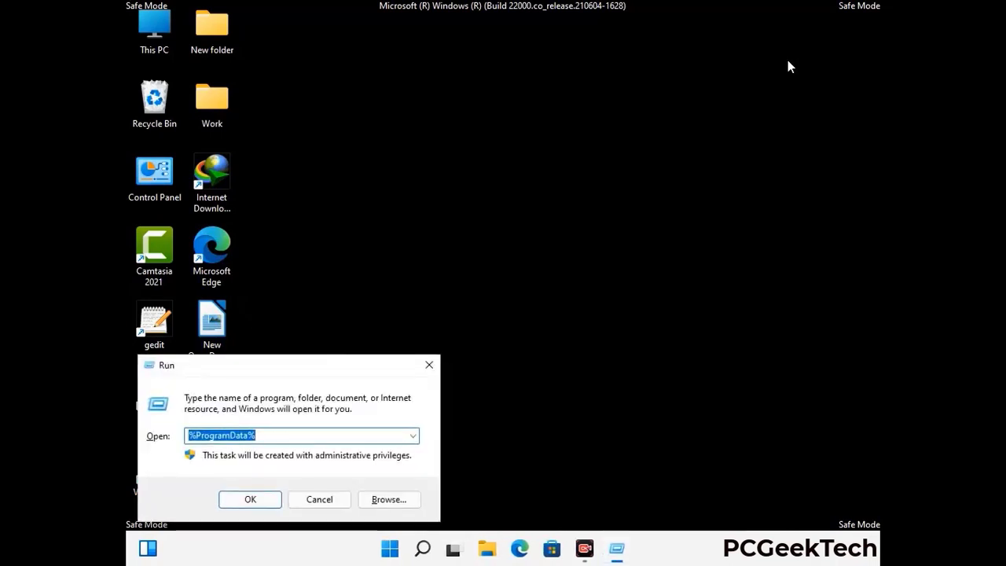
{"action": "left_click_drag", "start_coordinate": [328, 357], "coordinate": [524, 207]}
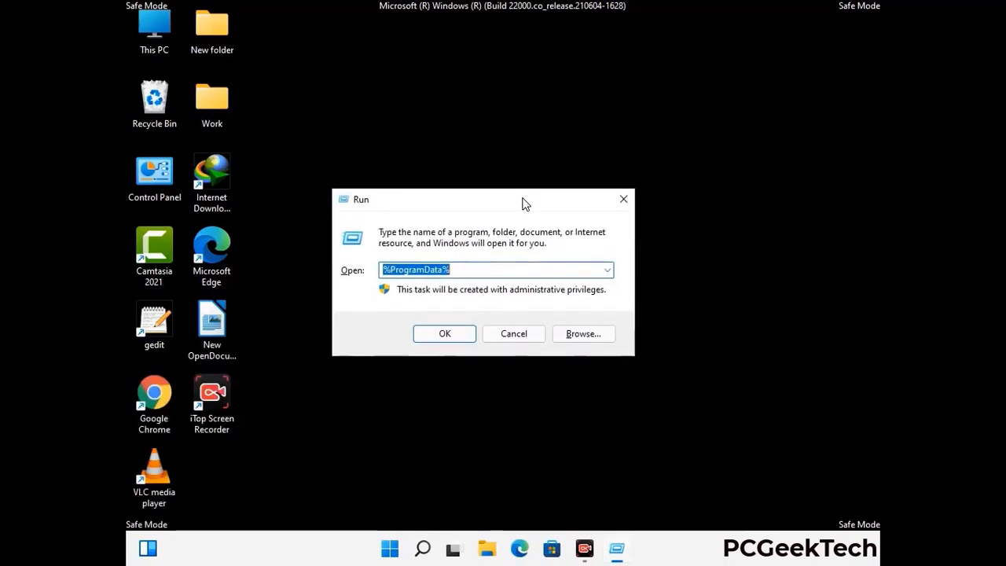
{"action": "type", "text": "%"}
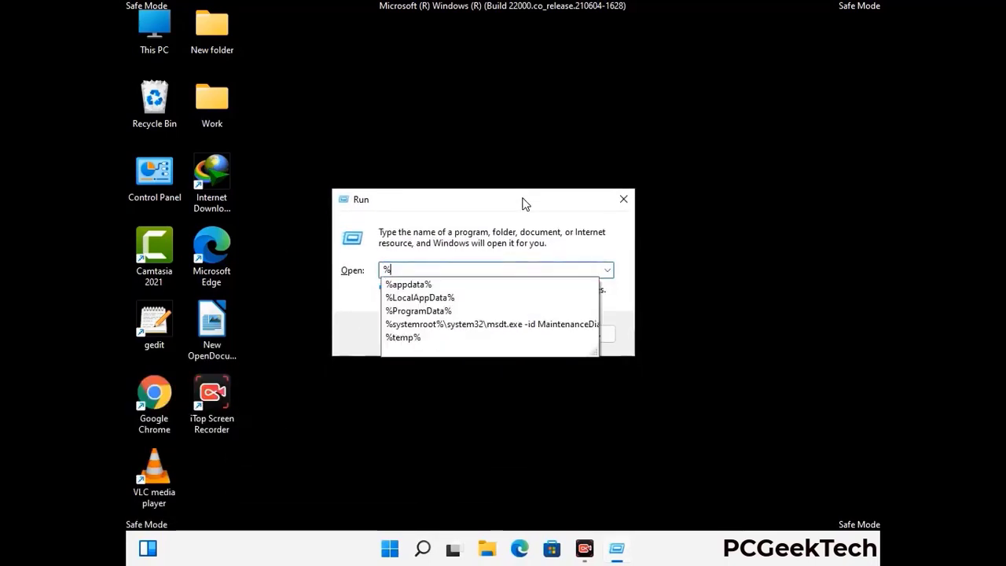
{"action": "type", "text": "WinDir"}
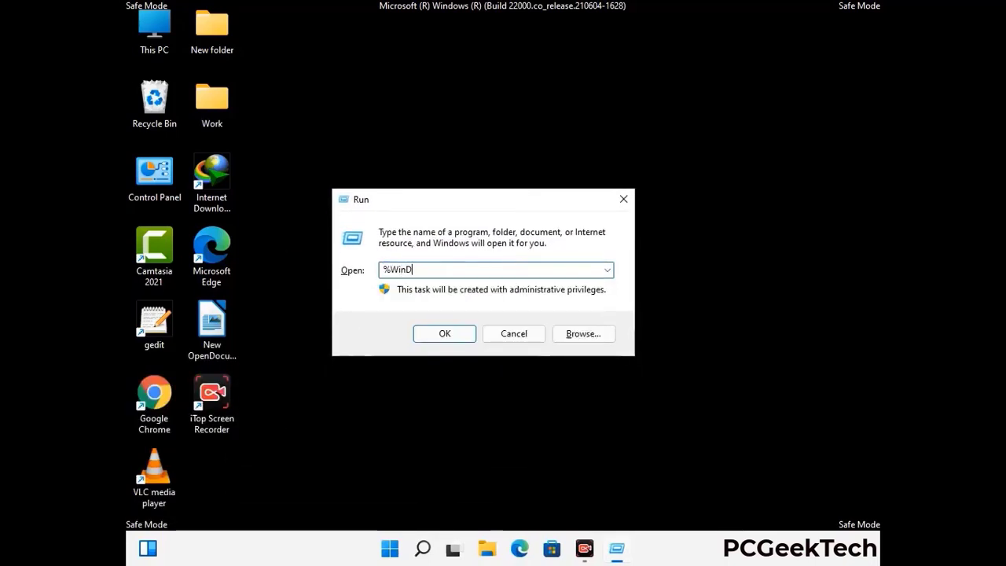
{"action": "type", "text": "%"}
{"action": "key", "text": "Return"}
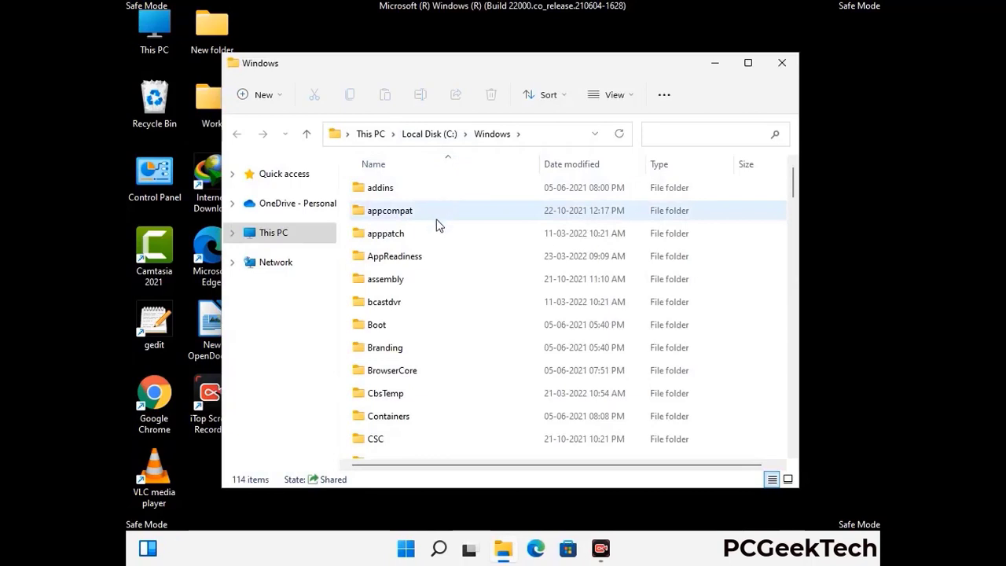
- Look through the folders and files in C:\Windows for suspicious items, and close the window
{"action": "scroll", "coordinate": [442, 348], "scroll_direction": "down", "scroll_amount": 1}
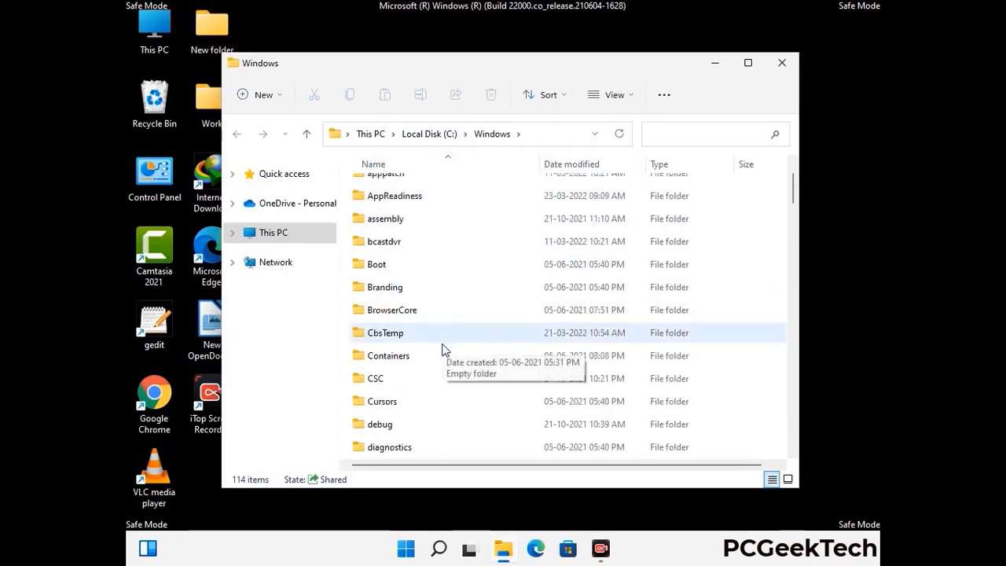
{"action": "scroll", "coordinate": [442, 349], "scroll_direction": "down", "scroll_amount": 2}
{"action": "scroll", "coordinate": [442, 351], "scroll_direction": "down", "scroll_amount": 1}
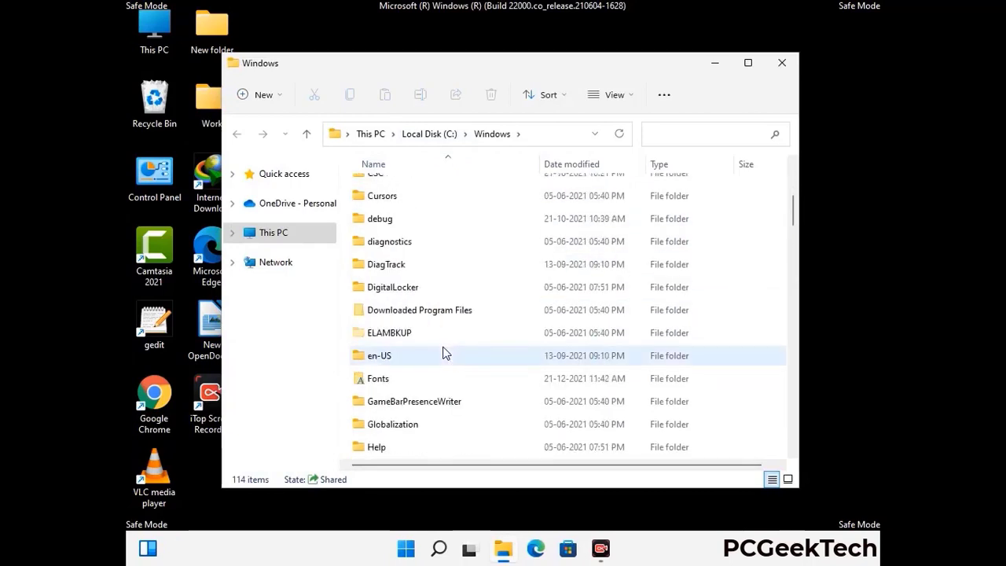
{"action": "scroll", "coordinate": [442, 352], "scroll_direction": "down", "scroll_amount": 3}
{"action": "scroll", "coordinate": [442, 355], "scroll_direction": "down", "scroll_amount": 2}
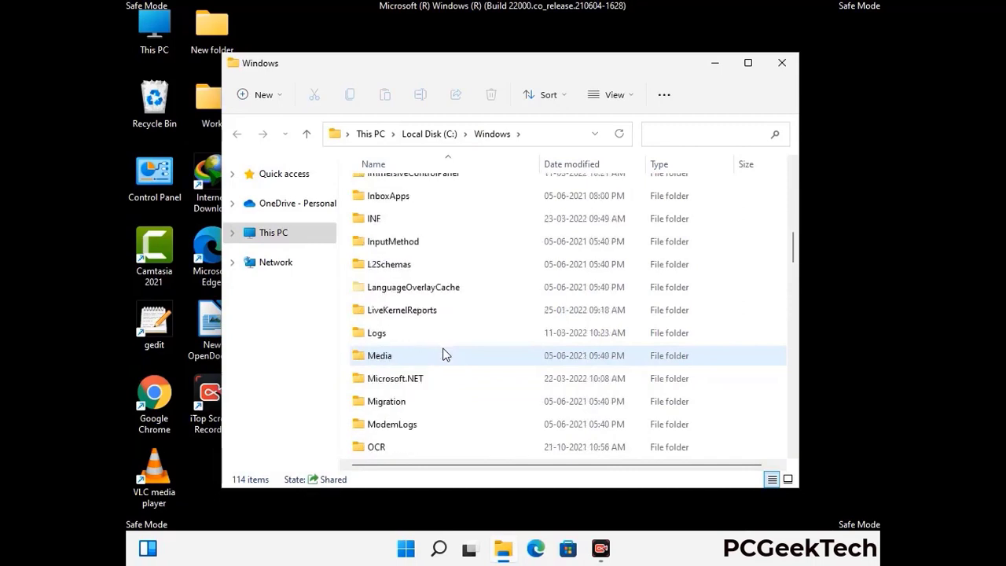
{"action": "scroll", "coordinate": [442, 355], "scroll_direction": "down", "scroll_amount": 4}
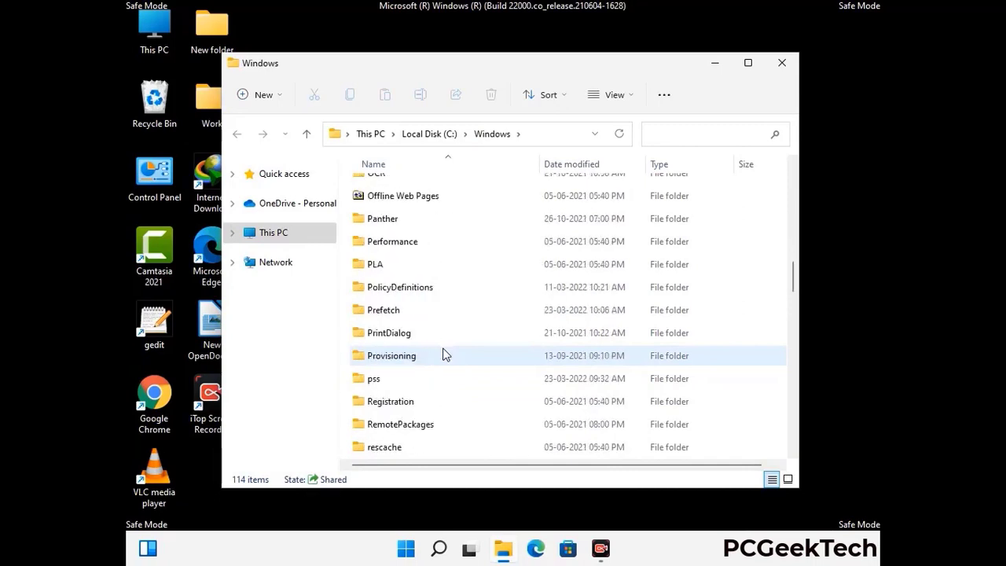
{"action": "scroll", "coordinate": [442, 355], "scroll_direction": "down", "scroll_amount": 7}
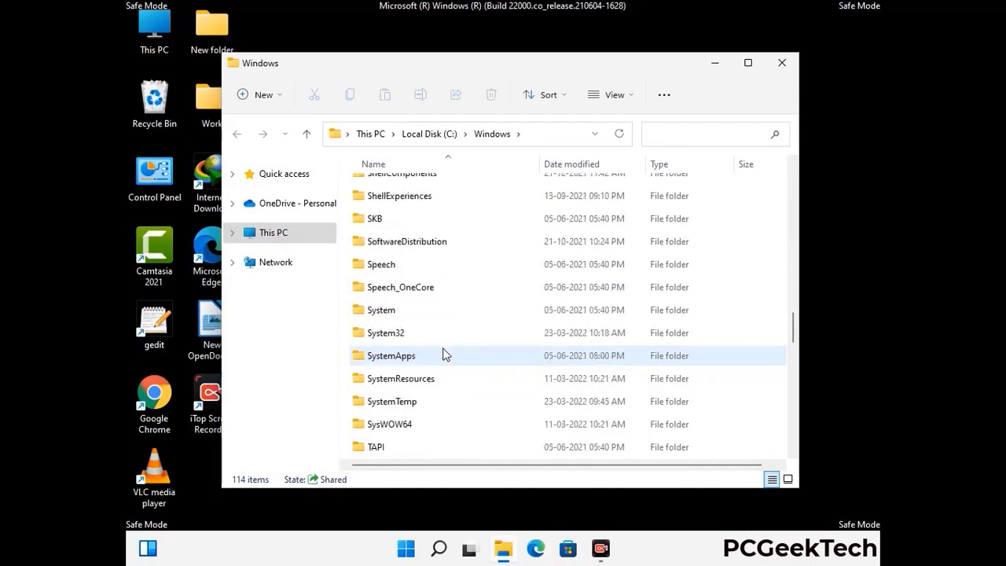
{"action": "scroll", "coordinate": [443, 355], "scroll_direction": "down", "scroll_amount": 8}
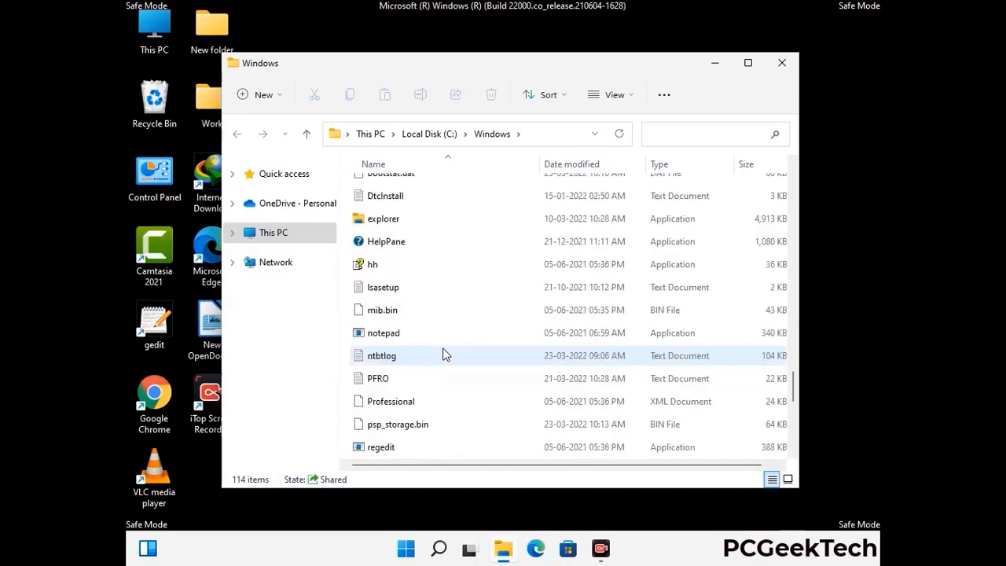
{"action": "scroll", "coordinate": [443, 355], "scroll_direction": "down", "scroll_amount": 6}
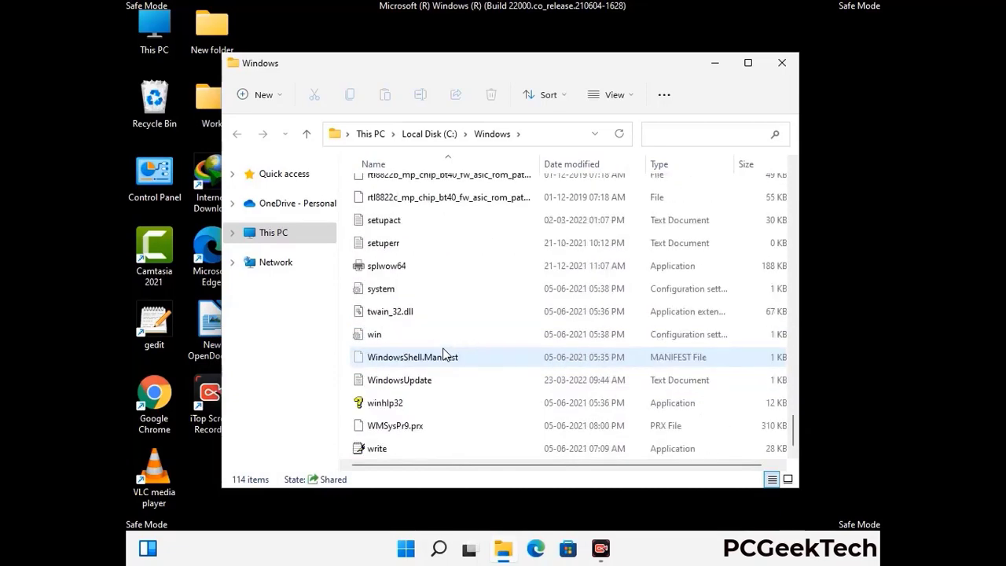
{"action": "scroll", "coordinate": [442, 355], "scroll_direction": "up", "scroll_amount": 16}
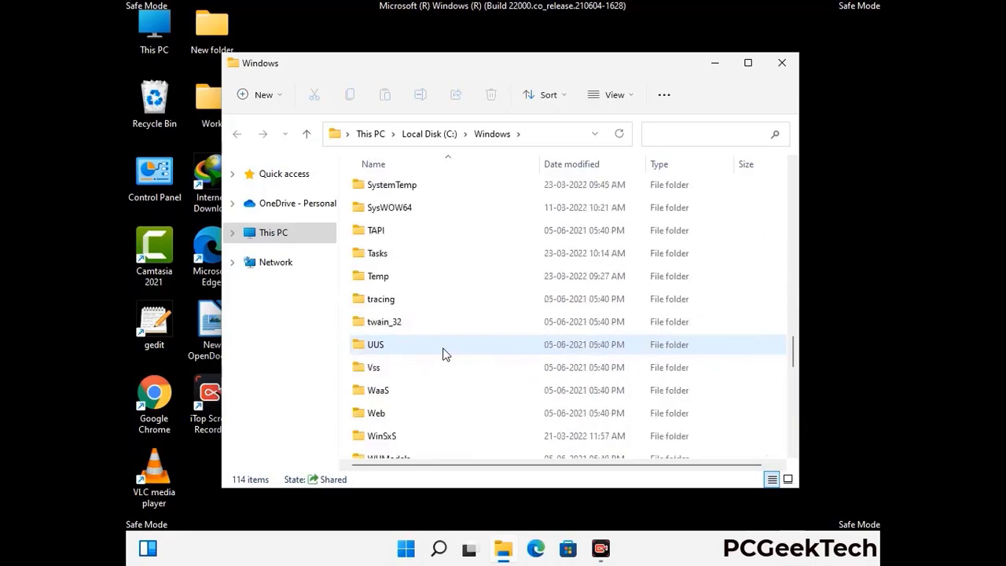
{"action": "scroll", "coordinate": [443, 356], "scroll_direction": "up", "scroll_amount": 3}
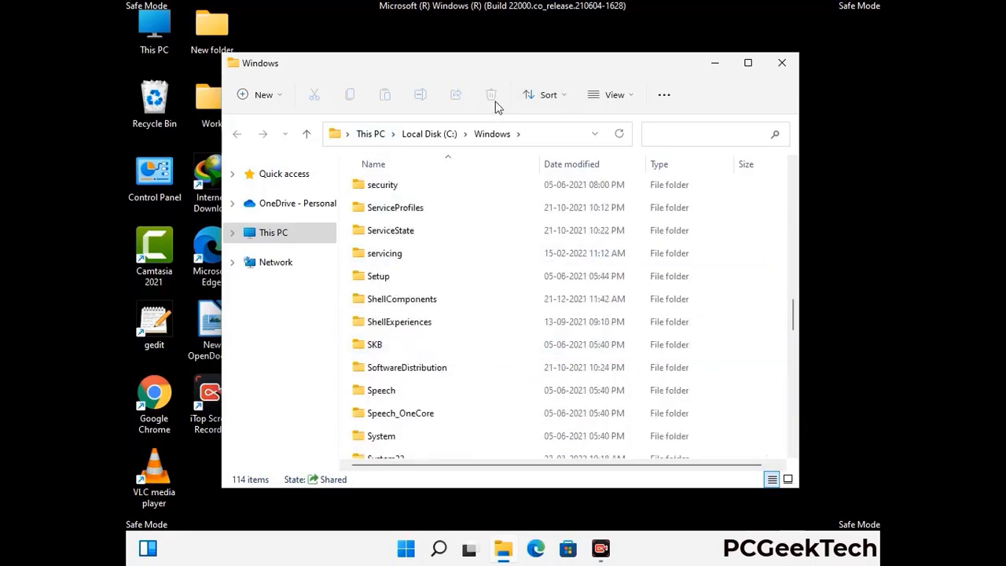
{"action": "left_click", "coordinate": [788, 66]}
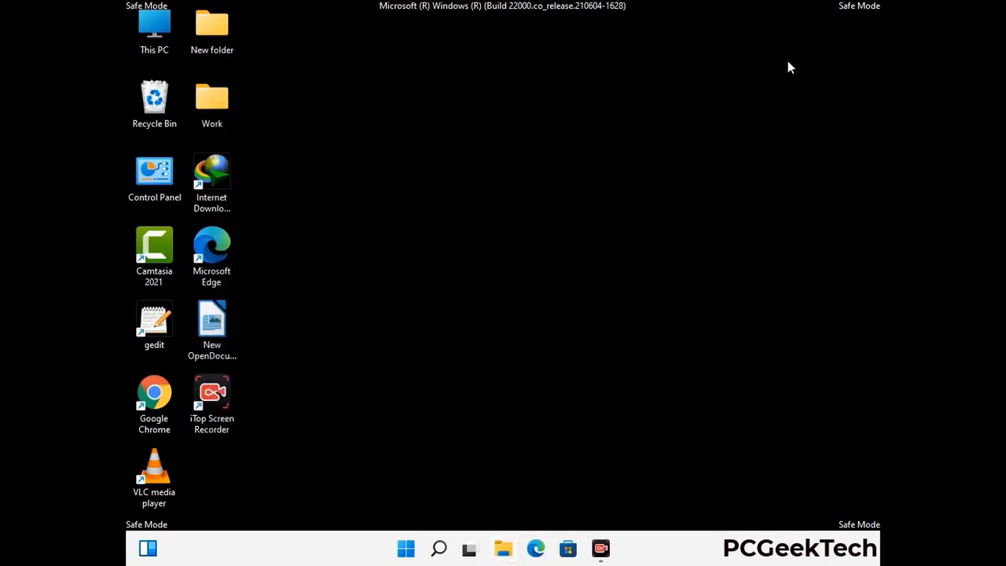
- Open the user's temporary files folder by running %temp% from the Run dialog
{"action": "key", "text": "super+r"}
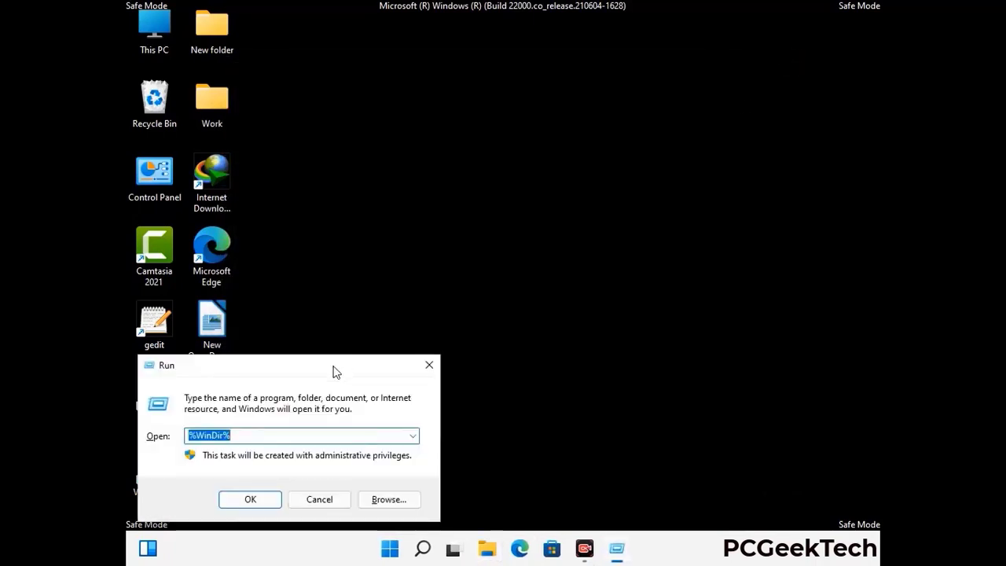
{"action": "left_click_drag", "start_coordinate": [336, 372], "coordinate": [571, 136]}
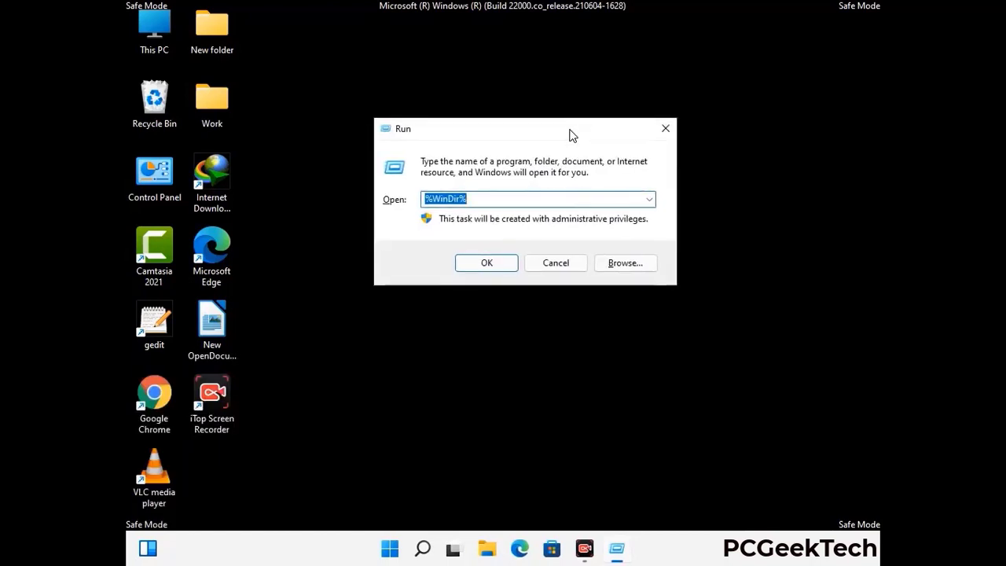
{"action": "type", "text": "%tem"}
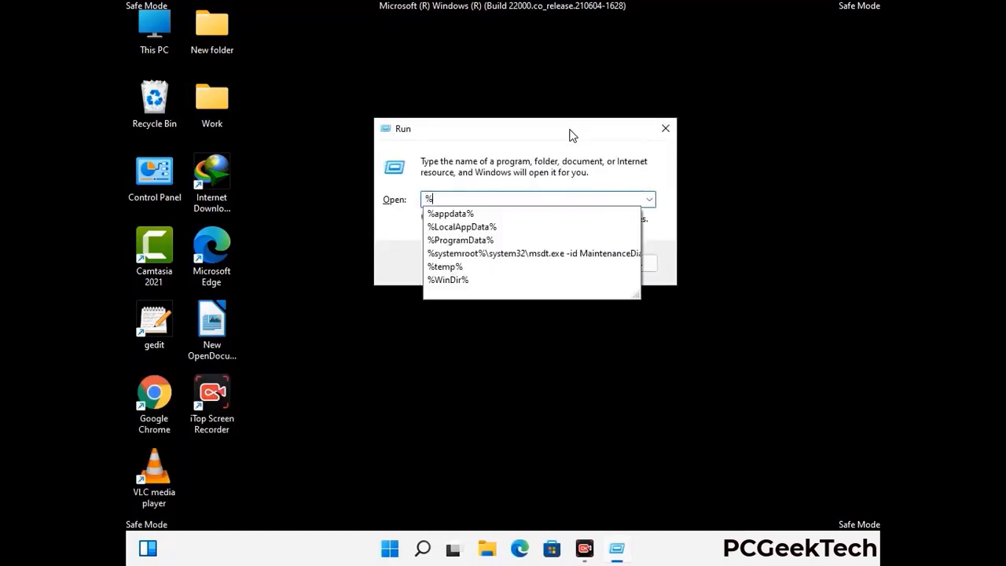
{"action": "type", "text": "p"}
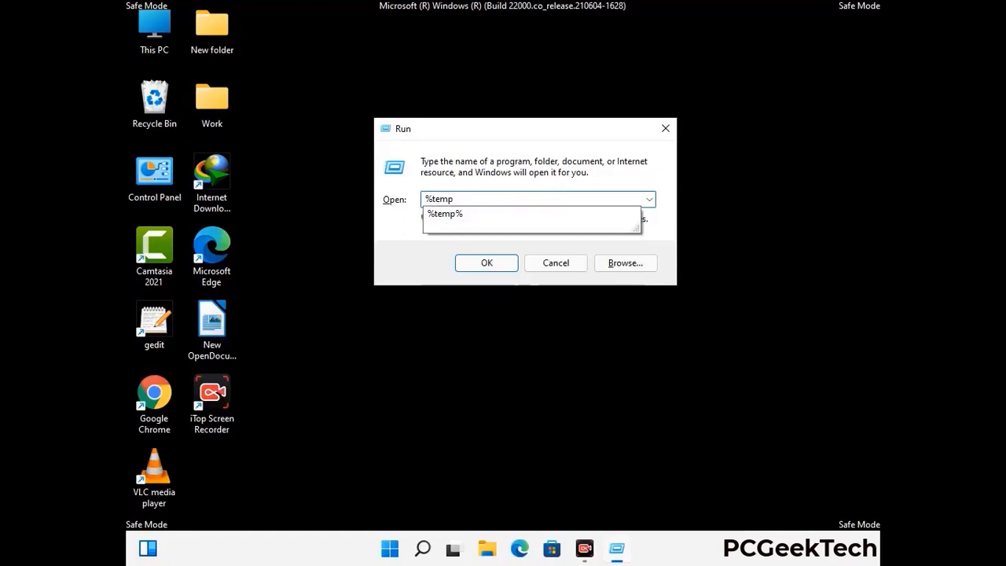
{"action": "type", "text": "%"}
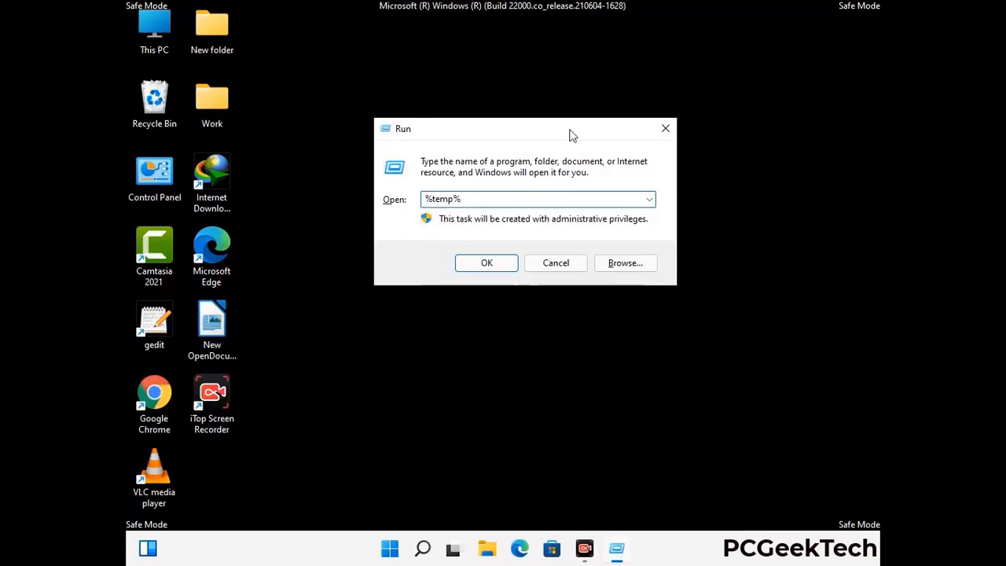
{"action": "left_click", "coordinate": [503, 261]}
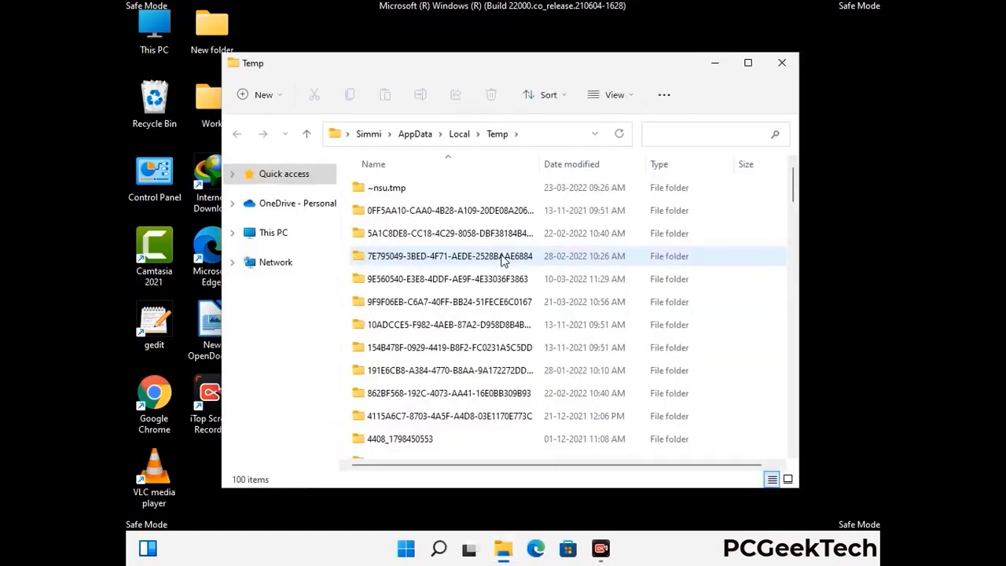
- Delete all items from the AppData\Local\Temp folder and close the window
{"action": "left_click", "coordinate": [456, 304]}
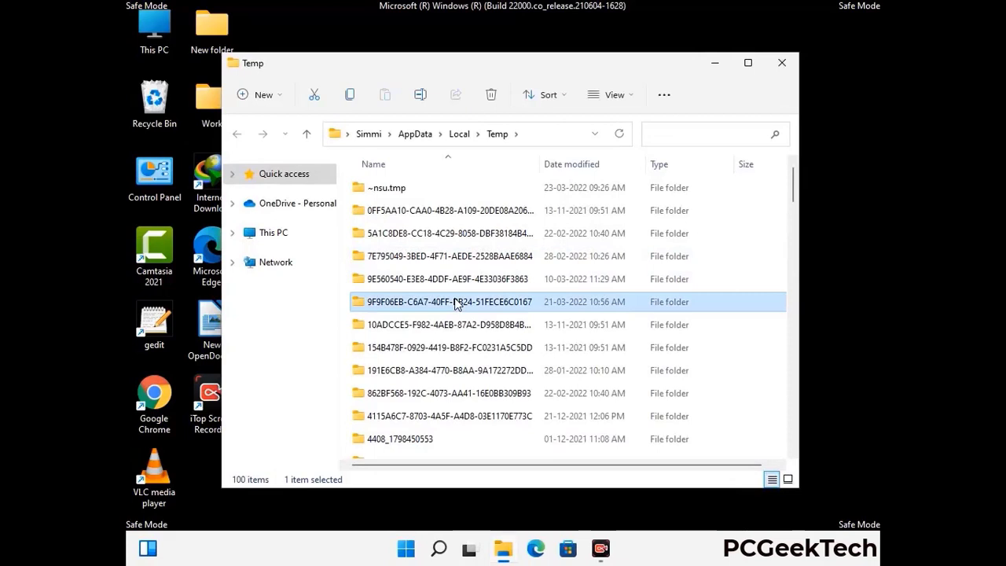
{"action": "key", "text": "ctrl+a"}
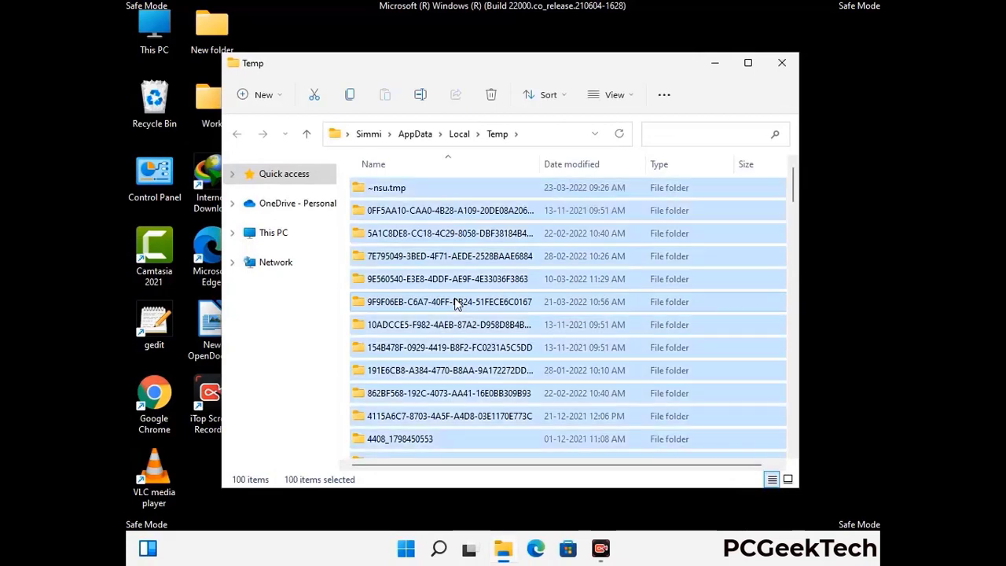
{"action": "left_click", "coordinate": [493, 95]}
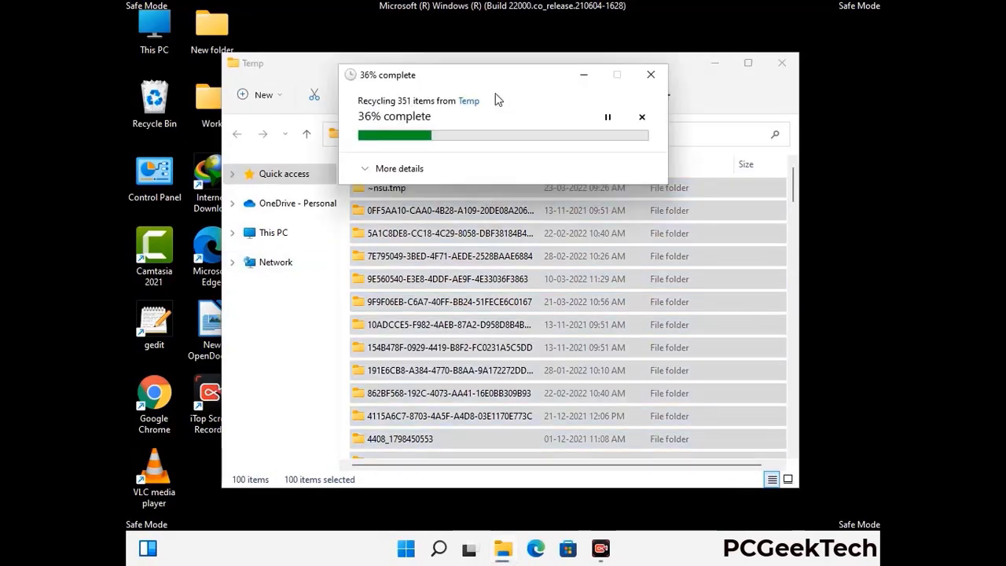
{"action": "left_click", "coordinate": [782, 63]}
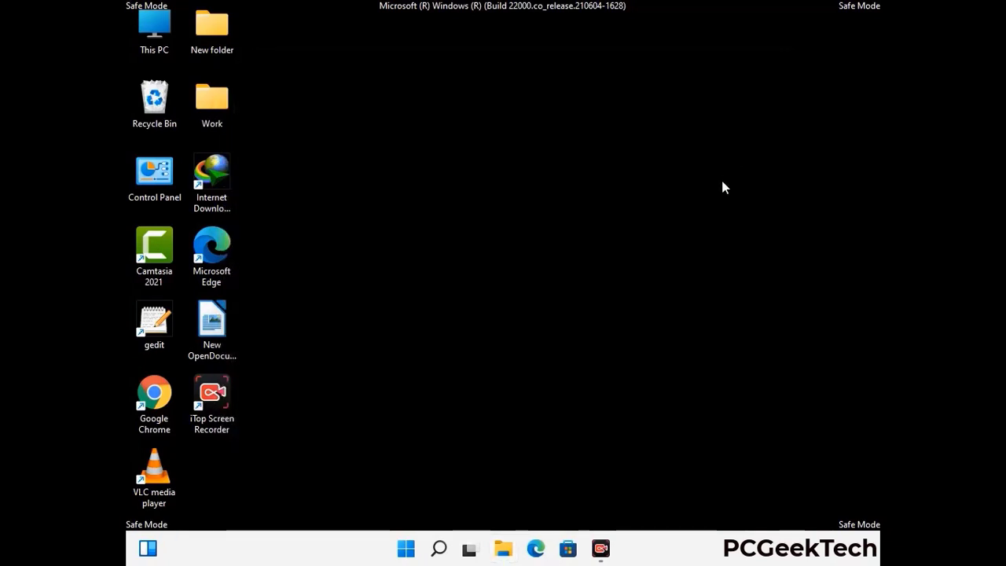
- Open the C:\Windows\Temp folder by running temp from the Run dialog
{"action": "key", "text": "super+r"}
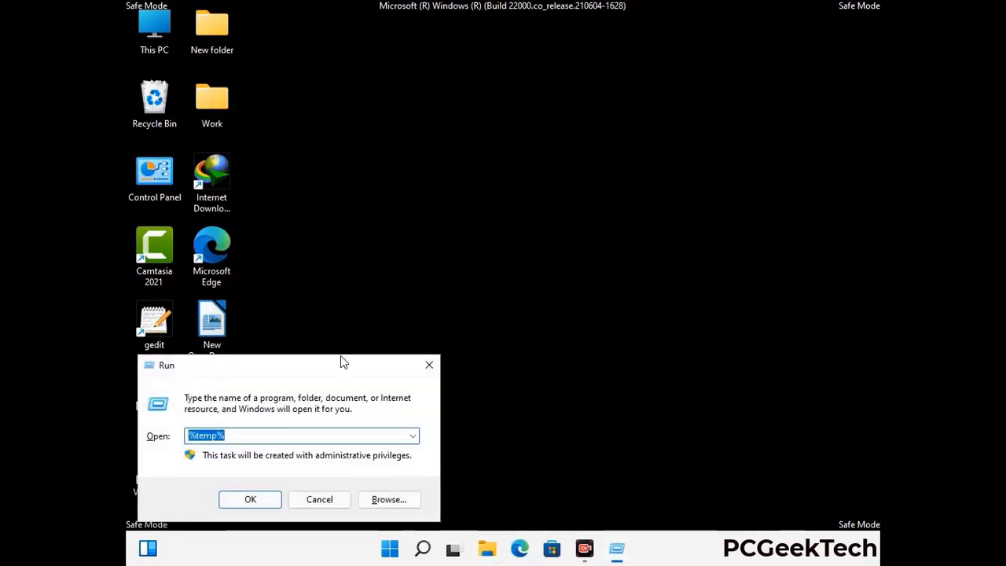
{"action": "left_click_drag", "start_coordinate": [341, 363], "coordinate": [572, 146]}
{"action": "type", "text": "temp"}
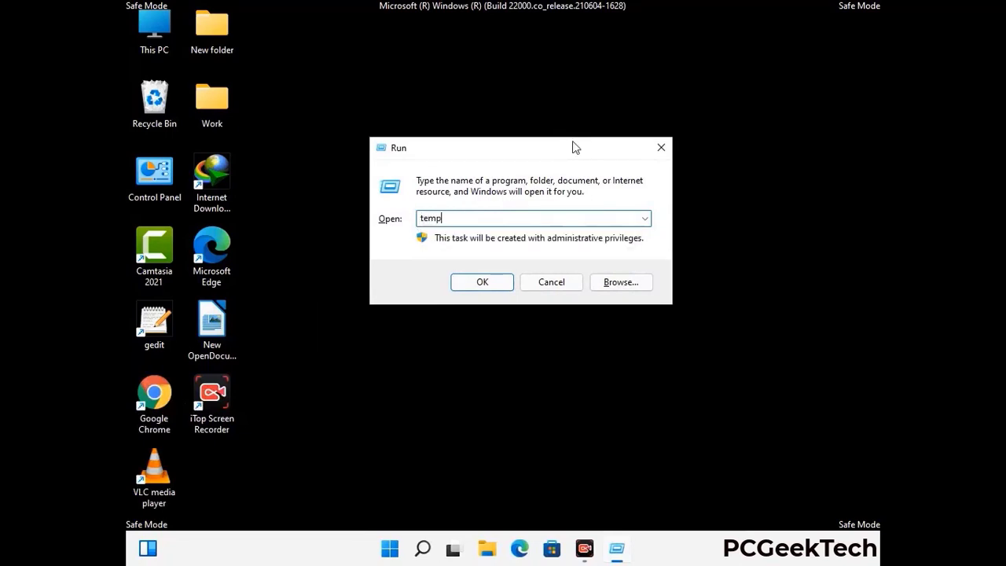
{"action": "key", "text": "Return"}
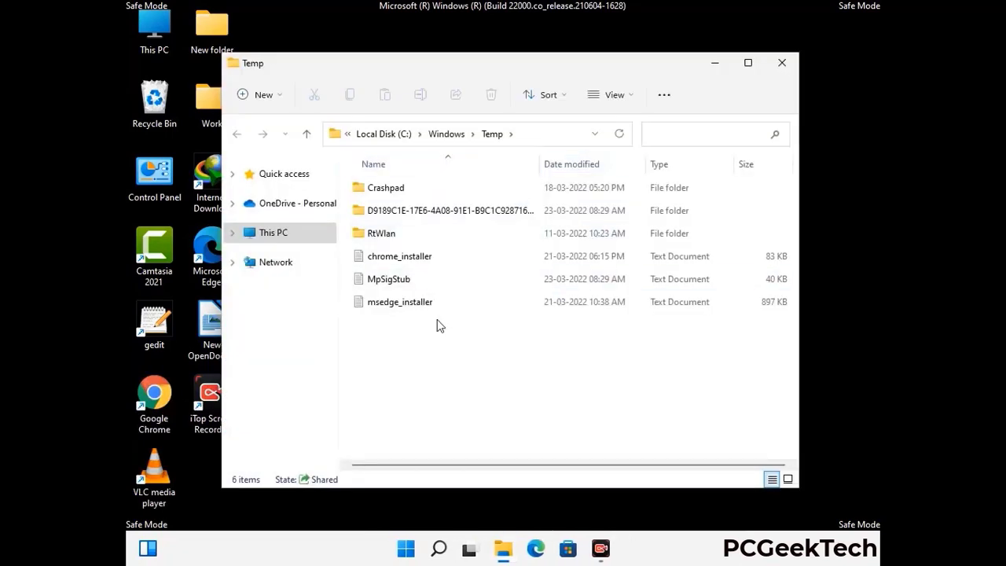
- Delete all files and folders from C:\Windows\Temp and close the window
{"action": "key", "text": "ctrl+a"}
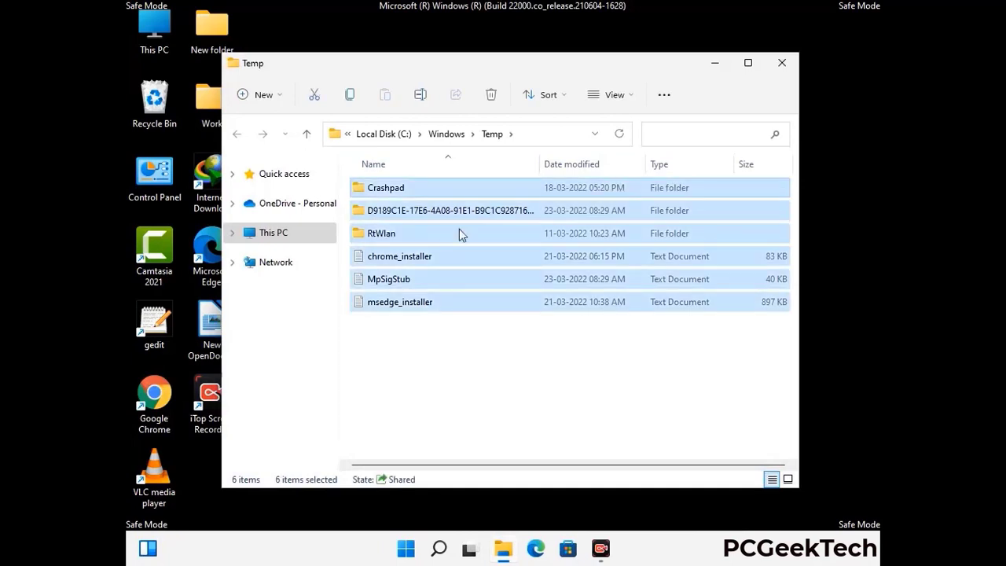
{"action": "left_click", "coordinate": [491, 95]}
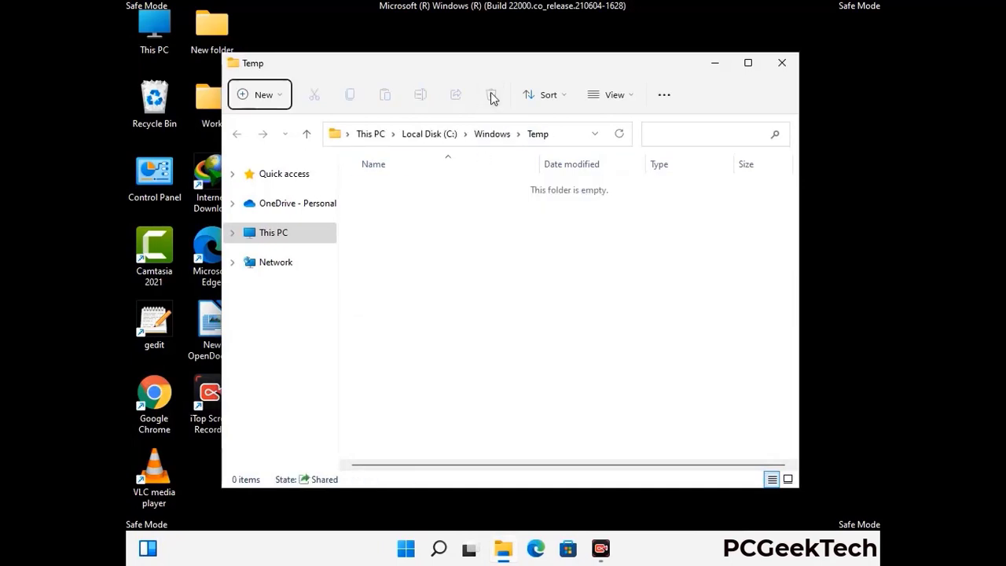
{"action": "left_click", "coordinate": [782, 63]}
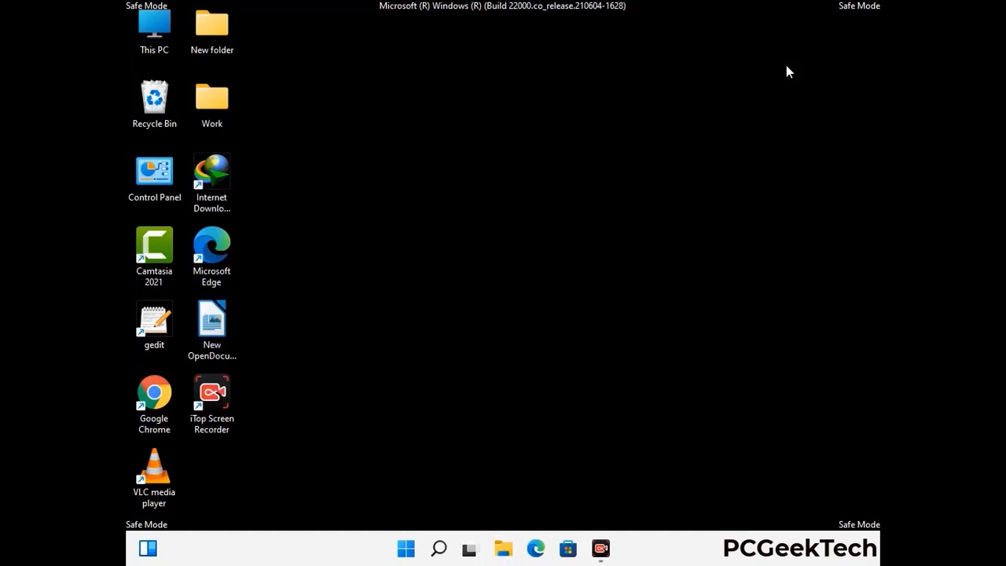
- Open the Registry Editor by running regedit from the Run dialog
{"action": "key", "text": "super+r"}
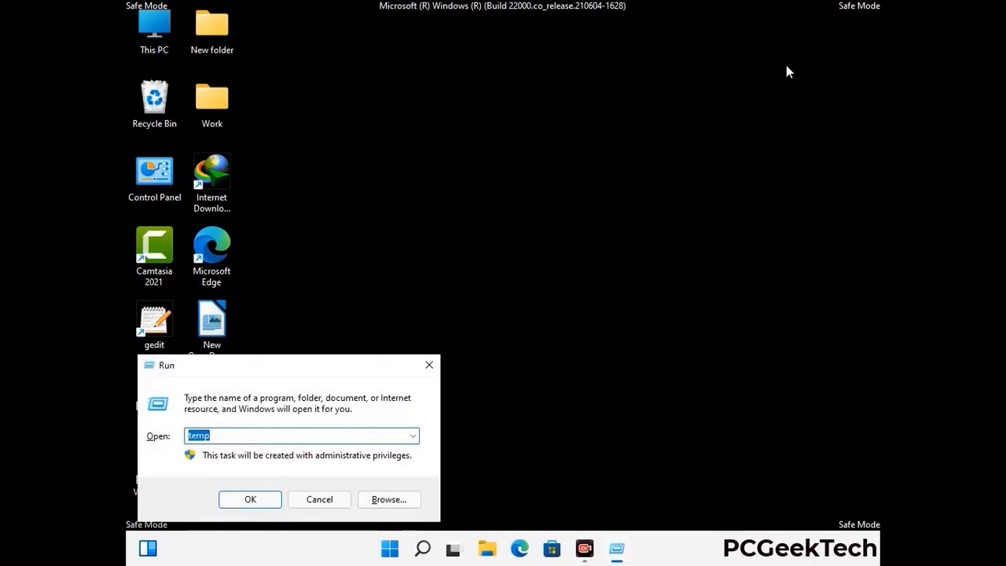
{"action": "left_click_drag", "start_coordinate": [299, 365], "coordinate": [523, 127]}
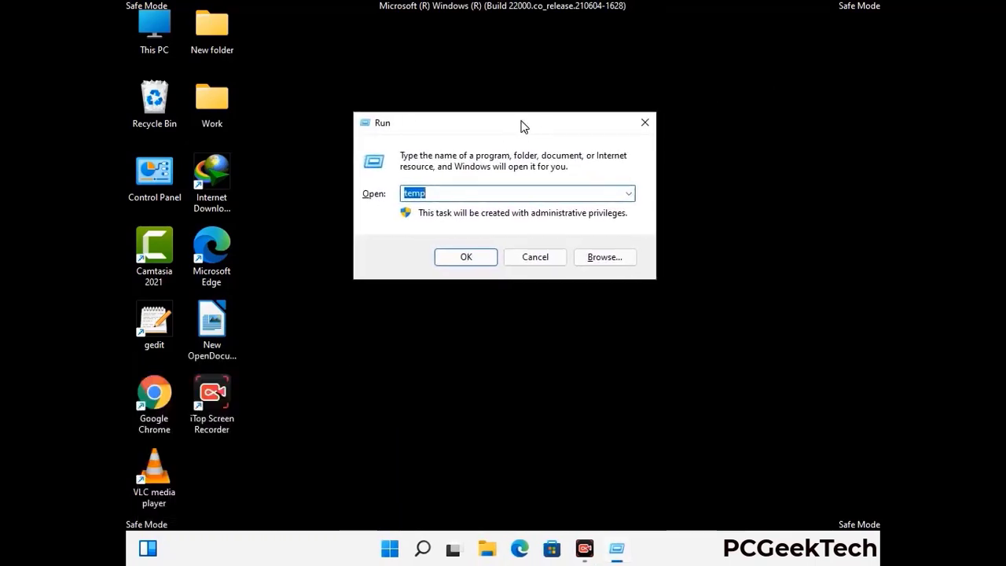
{"action": "type", "text": "regedit"}
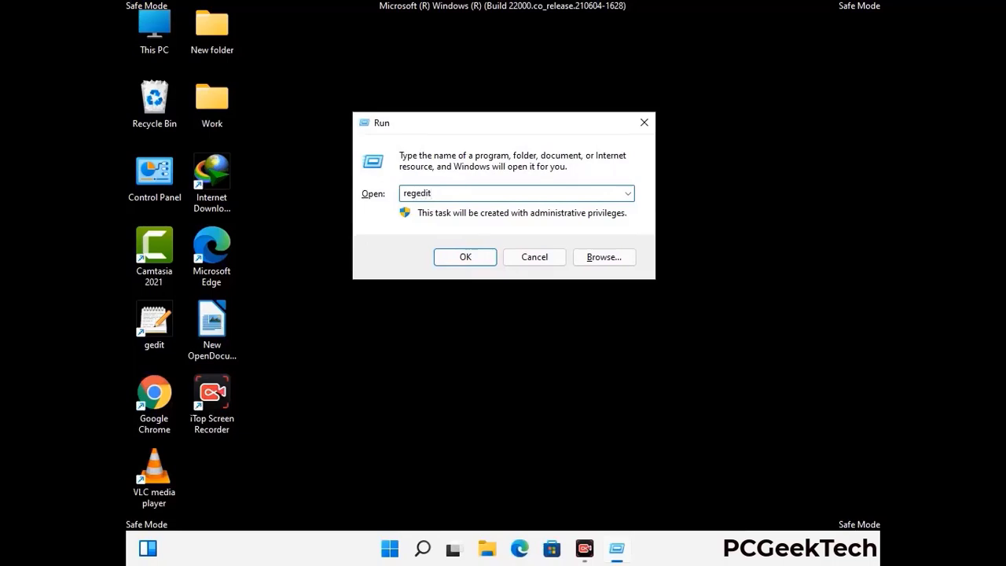
{"action": "key", "text": "Return"}
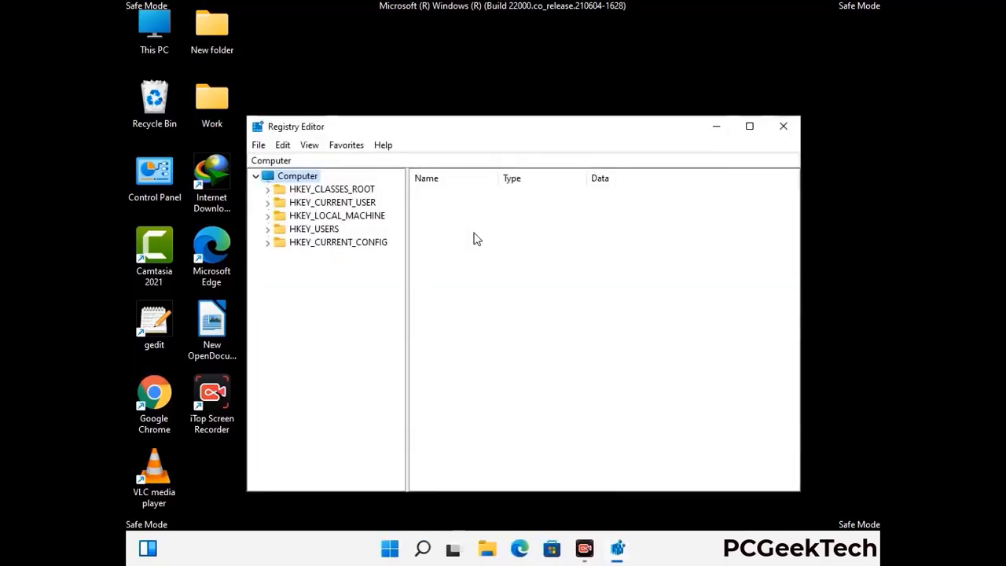
- Expand the registry tree down to HKEY_CURRENT_USER\Software\Microsoft\Windows
{"action": "left_click", "coordinate": [337, 215]}
{"action": "left_click", "coordinate": [267, 202]}
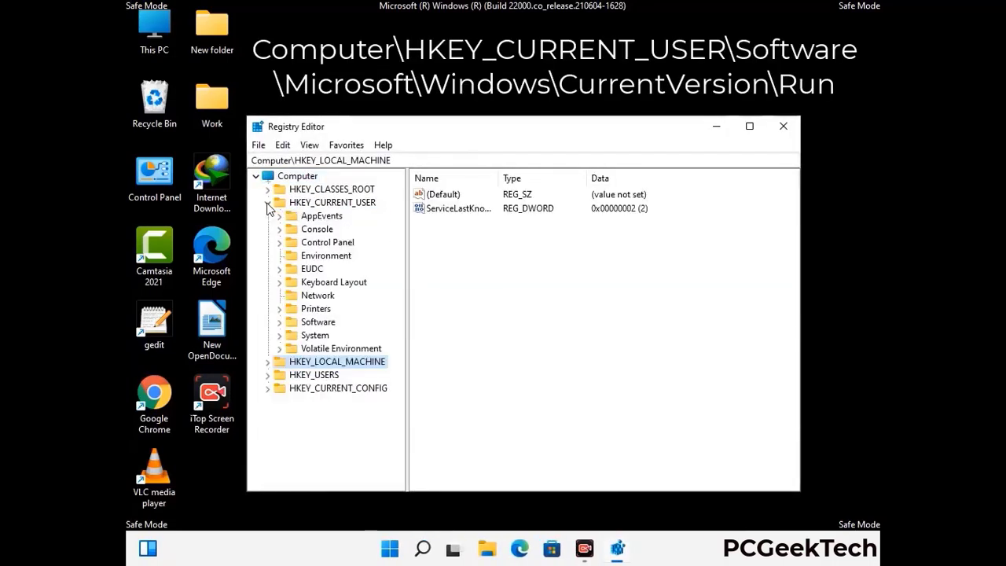
{"action": "left_click", "coordinate": [313, 324]}
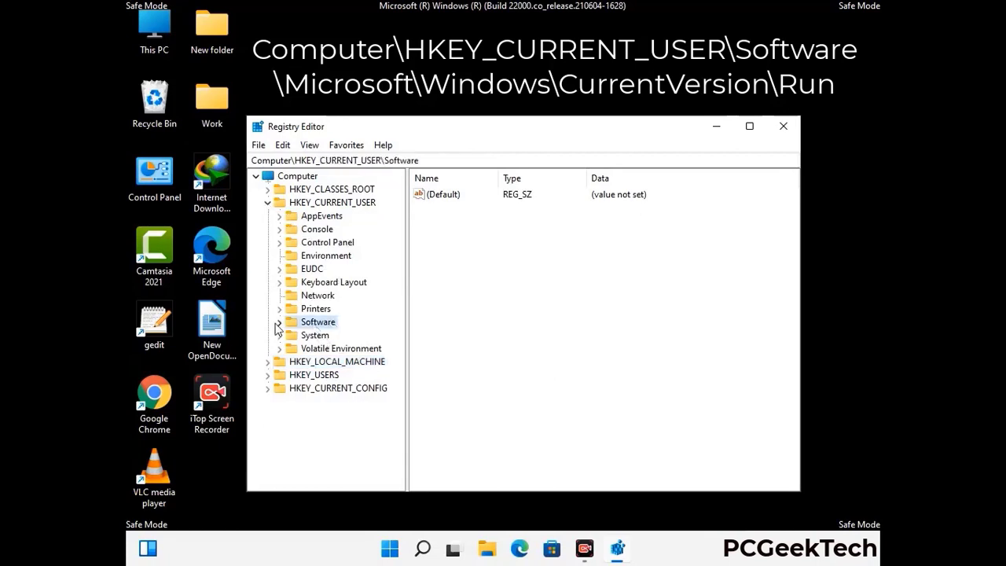
{"action": "left_click", "coordinate": [279, 323]}
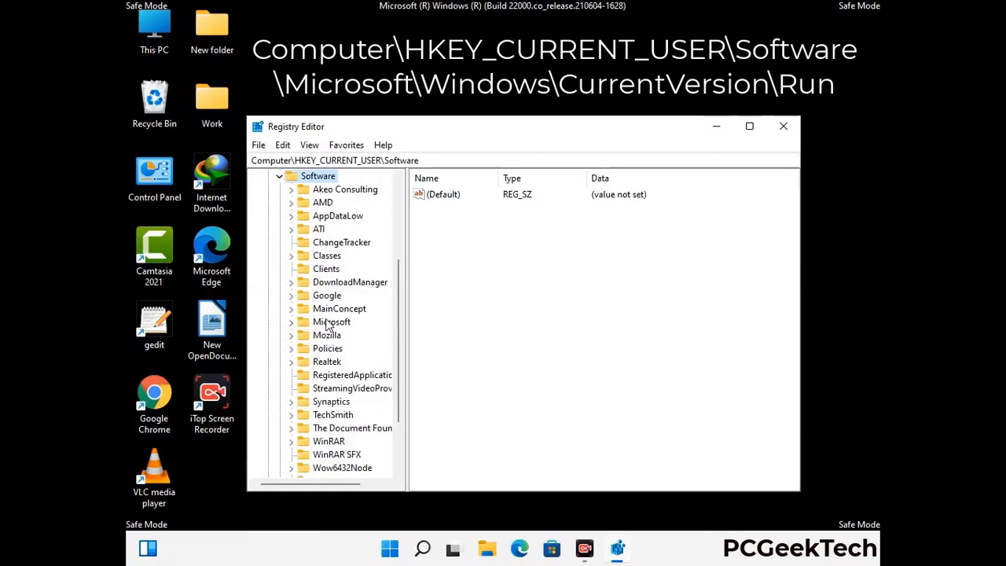
{"action": "double_click", "coordinate": [329, 322]}
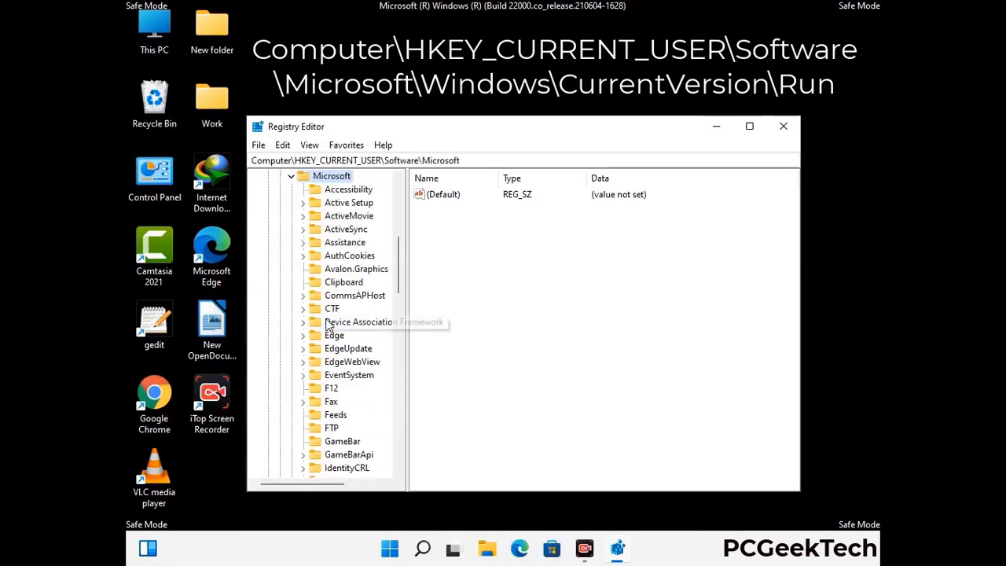
{"action": "scroll", "coordinate": [364, 341], "scroll_direction": "down", "scroll_amount": 4}
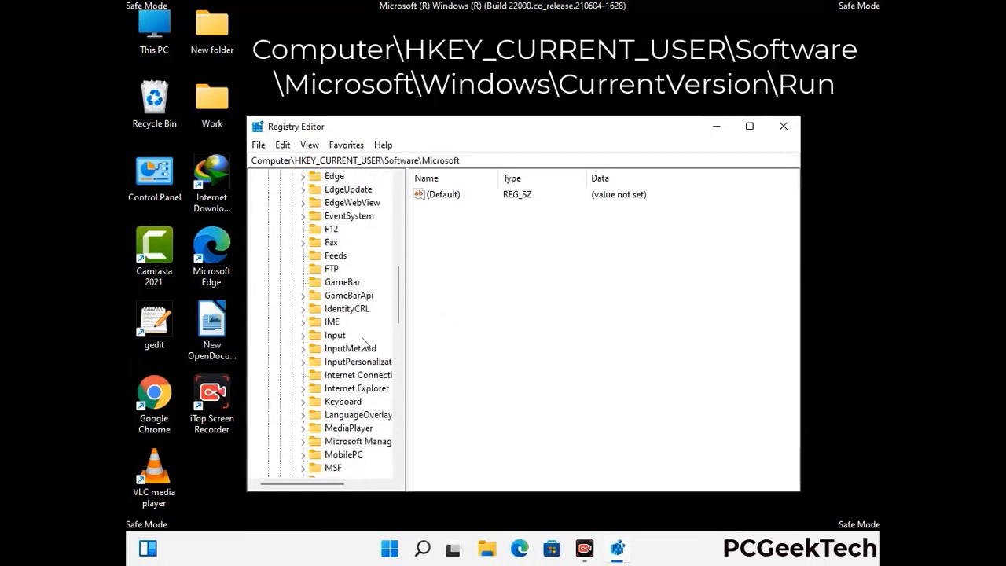
{"action": "scroll", "coordinate": [363, 341], "scroll_direction": "down", "scroll_amount": 3}
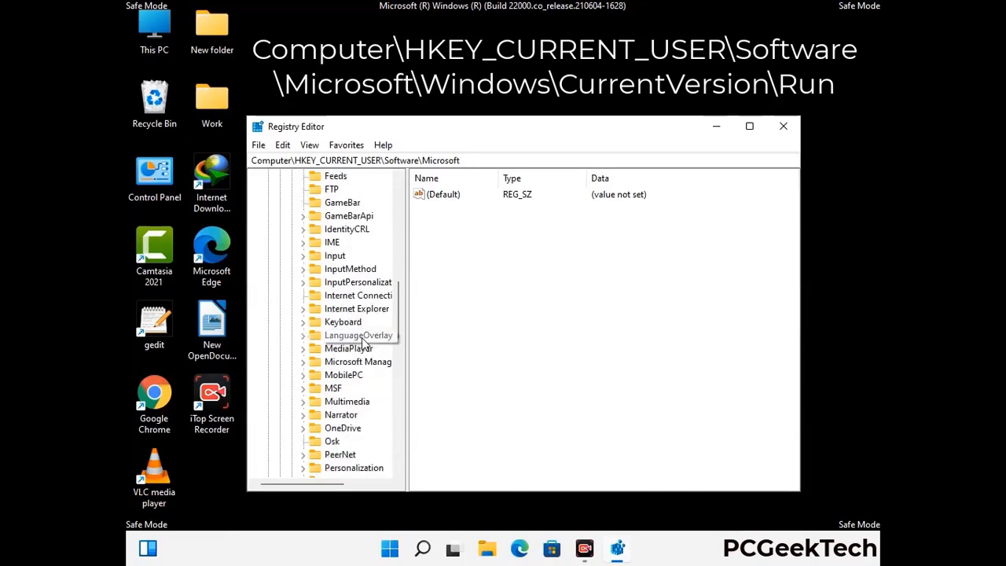
{"action": "scroll", "coordinate": [364, 341], "scroll_direction": "down", "scroll_amount": 6}
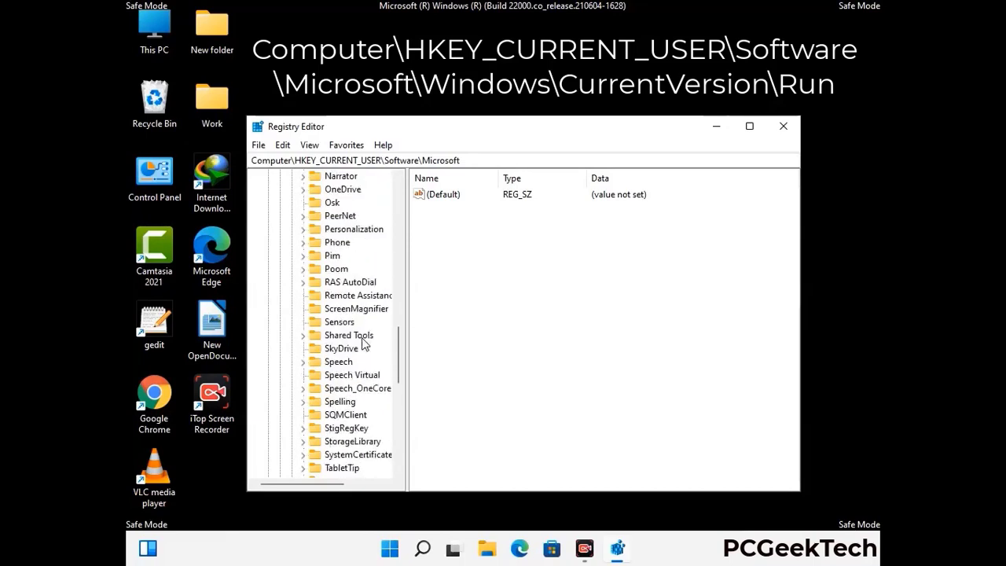
{"action": "scroll", "coordinate": [364, 342], "scroll_direction": "down", "scroll_amount": 4}
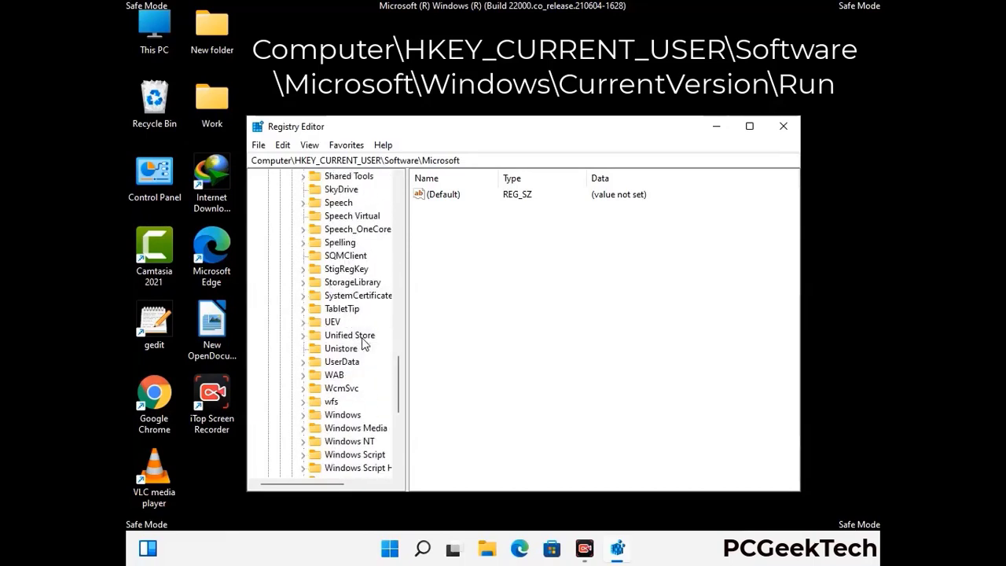
{"action": "double_click", "coordinate": [346, 375]}
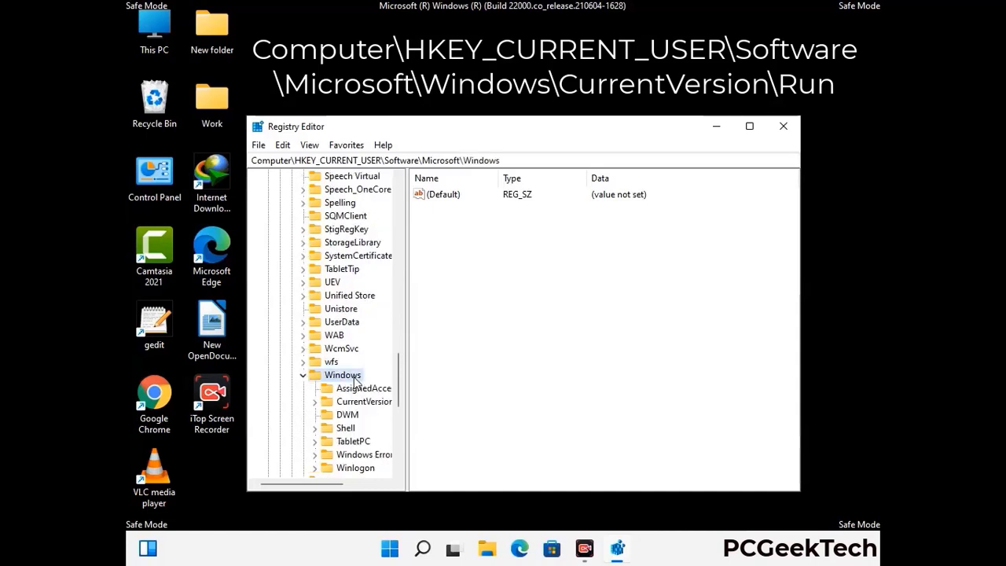
- Open the CurrentVersion\Run key under the Windows key to list its startup entries
{"action": "scroll", "coordinate": [366, 369], "scroll_direction": "down", "scroll_amount": 1}
{"action": "double_click", "coordinate": [365, 363]}
{"action": "scroll", "coordinate": [363, 346], "scroll_direction": "down", "scroll_amount": 4}
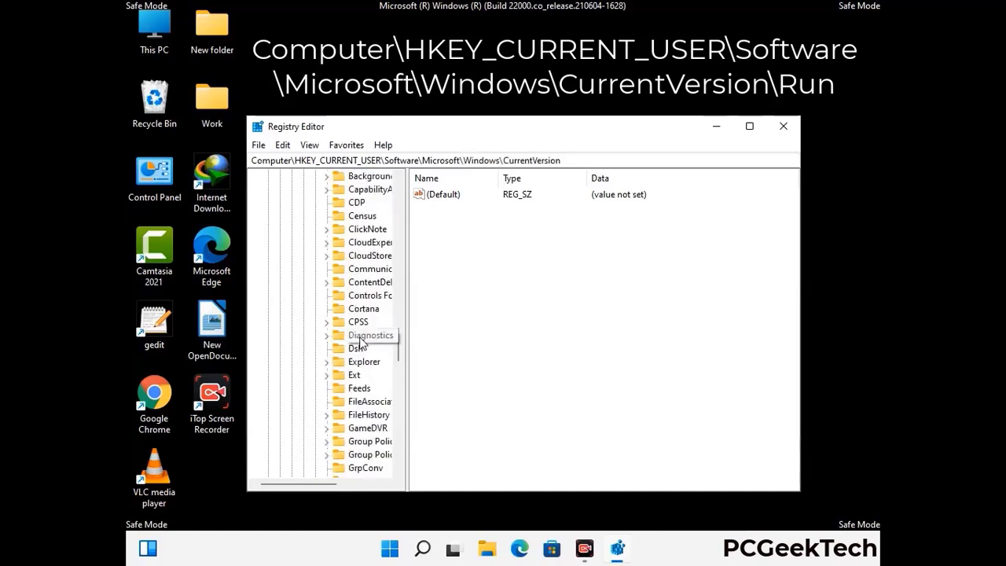
{"action": "scroll", "coordinate": [362, 341], "scroll_direction": "down", "scroll_amount": 4}
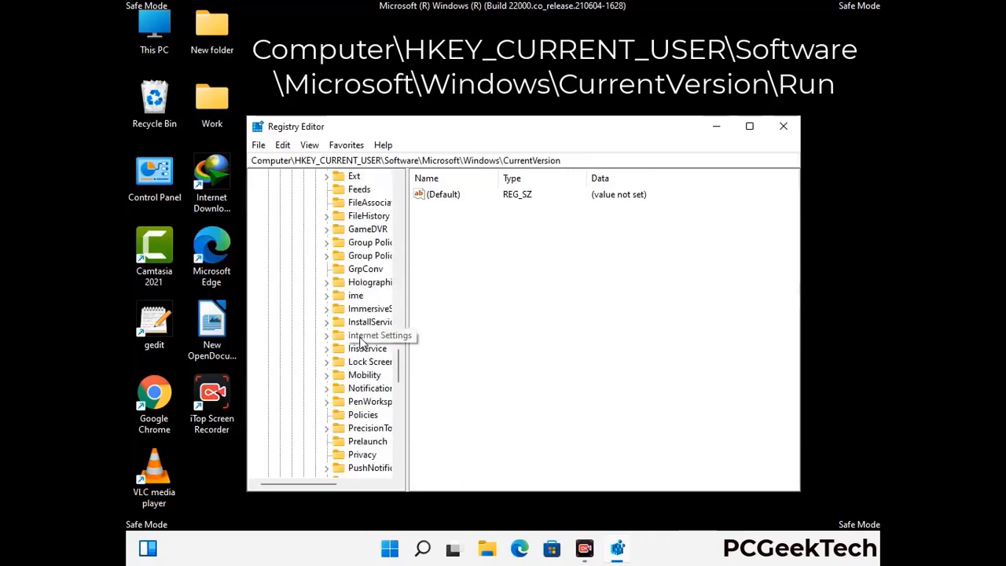
{"action": "scroll", "coordinate": [361, 342], "scroll_direction": "down", "scroll_amount": 1}
{"action": "scroll", "coordinate": [362, 342], "scroll_direction": "down", "scroll_amount": 1}
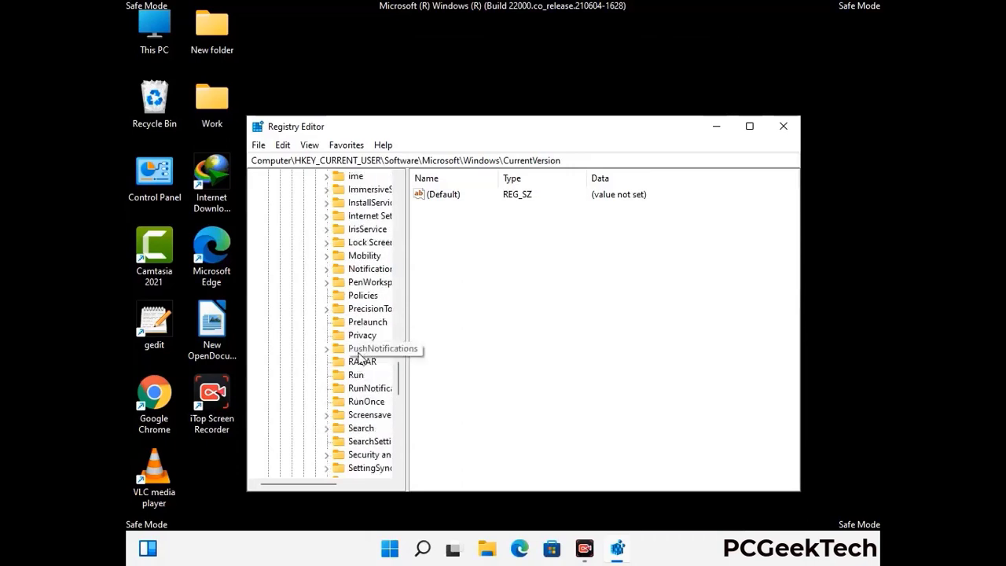
{"action": "left_click", "coordinate": [356, 376]}
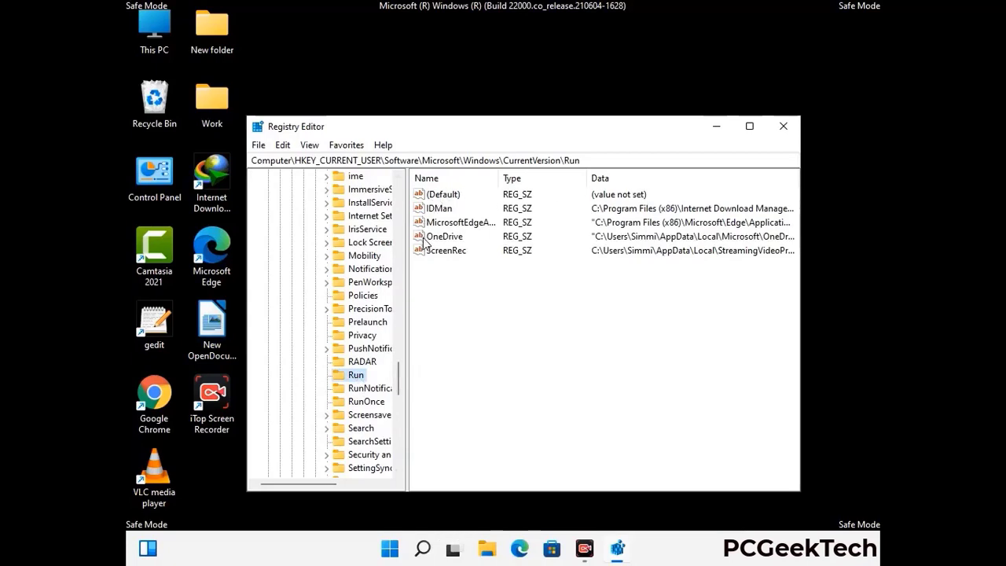
- Delete the ScreenRec value from the Run key and confirm the permanent deletion
{"action": "left_click", "coordinate": [444, 251]}
{"action": "left_click", "coordinate": [454, 255]}
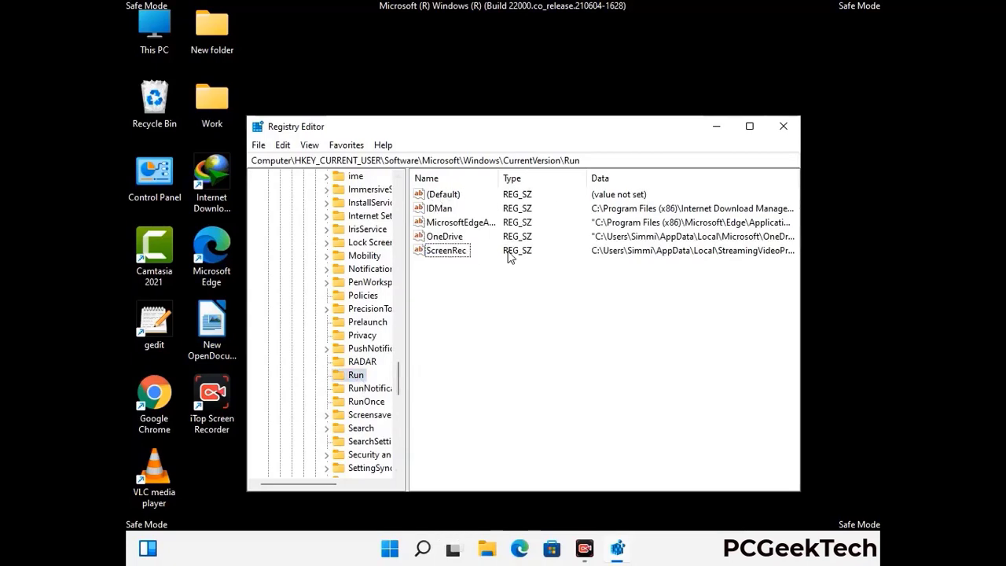
{"action": "right_click", "coordinate": [454, 253]}
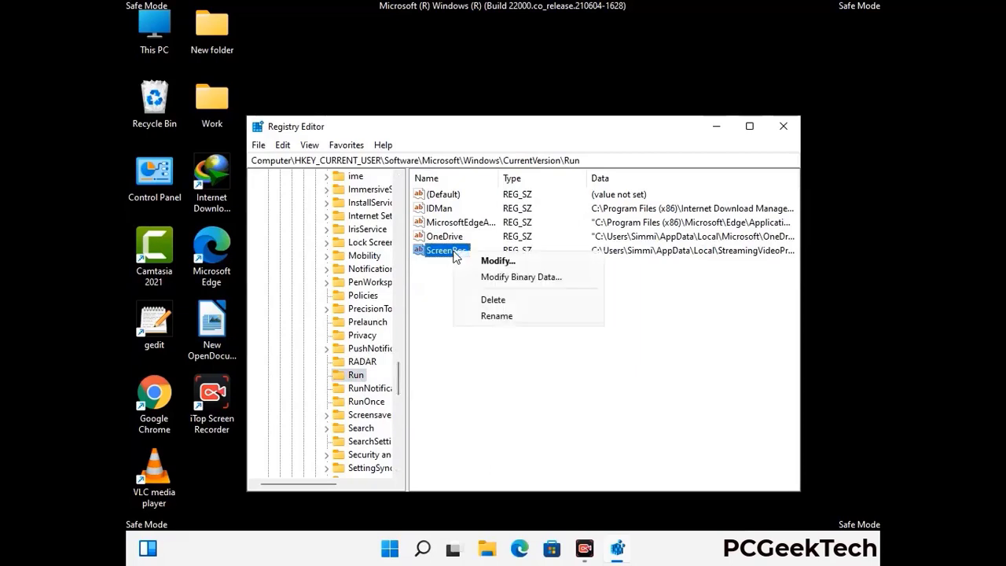
{"action": "left_click", "coordinate": [482, 299]}
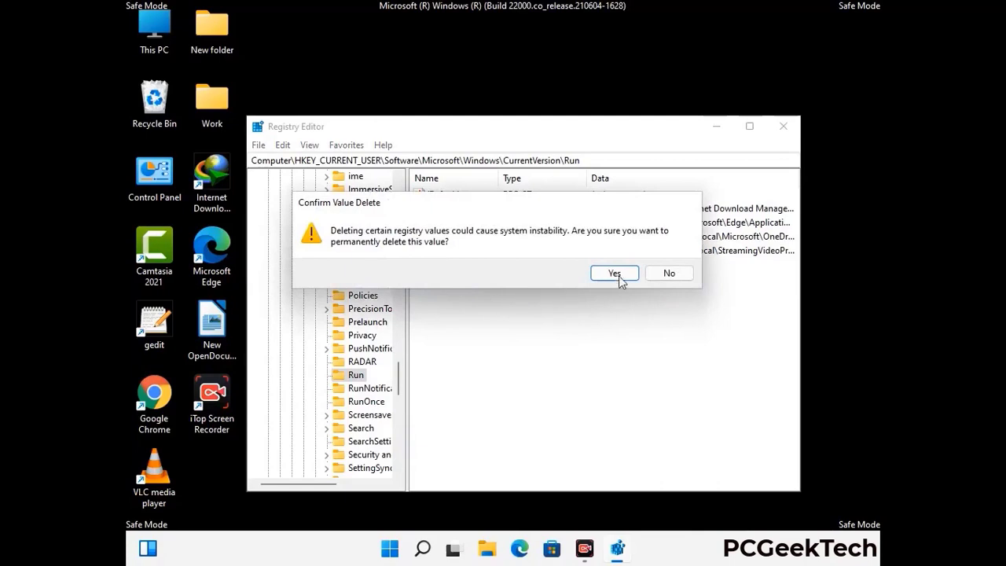
{"action": "left_click", "coordinate": [615, 273]}
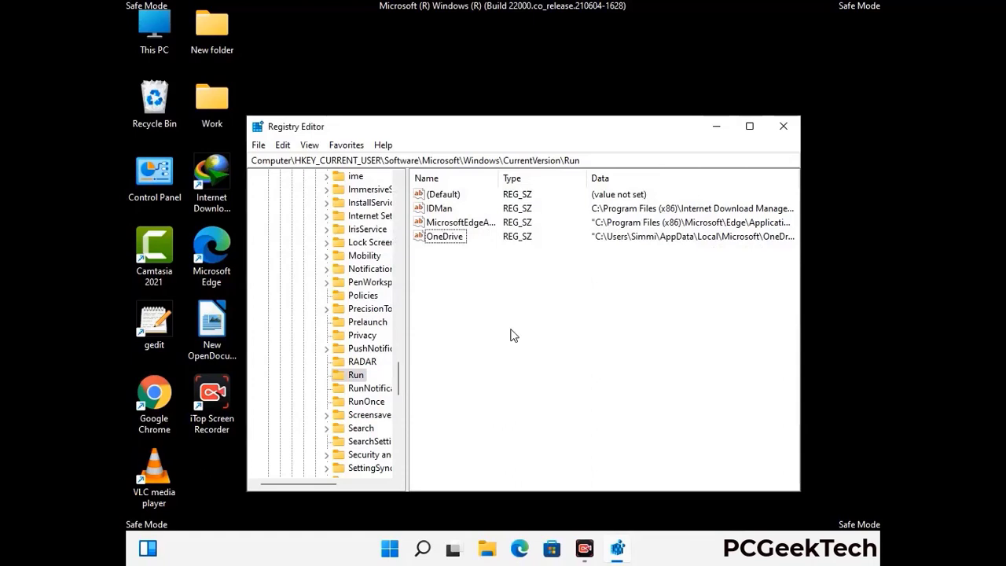
- Search the registry for "Virus Name", stop the search and close the Registry Editor
{"action": "key", "text": "ctrl+f"}
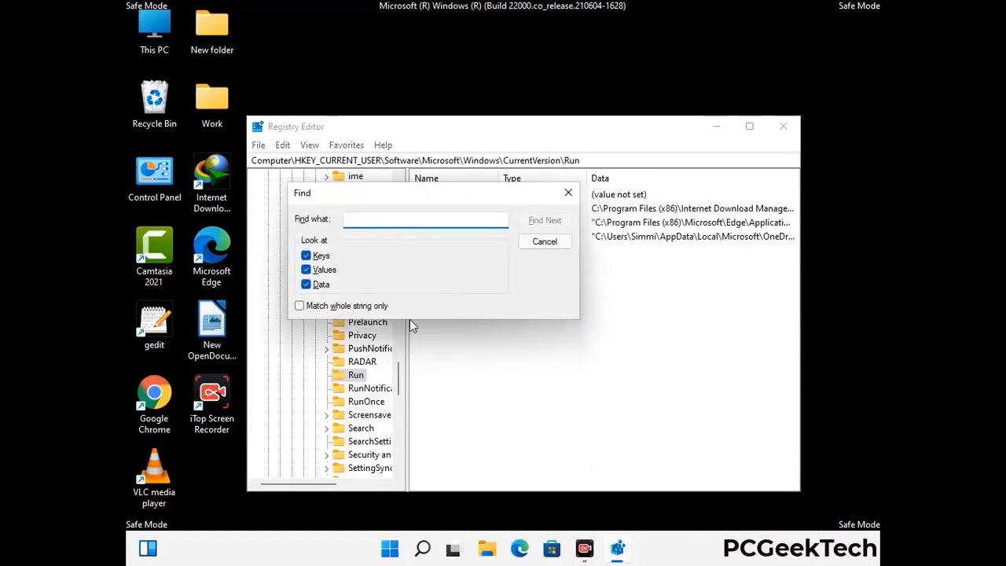
{"action": "type", "text": "Vlrus N"}
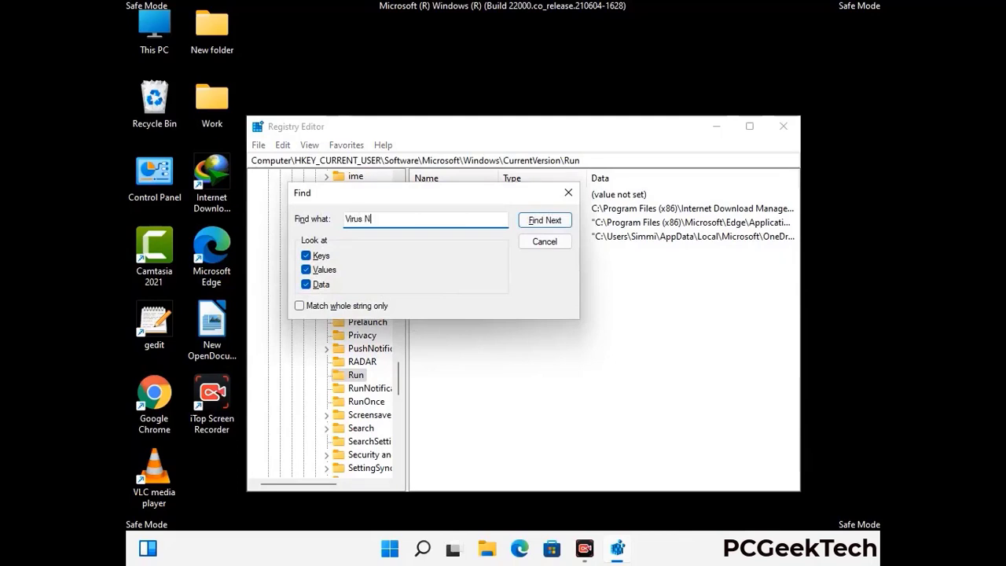
{"action": "type", "text": "ame"}
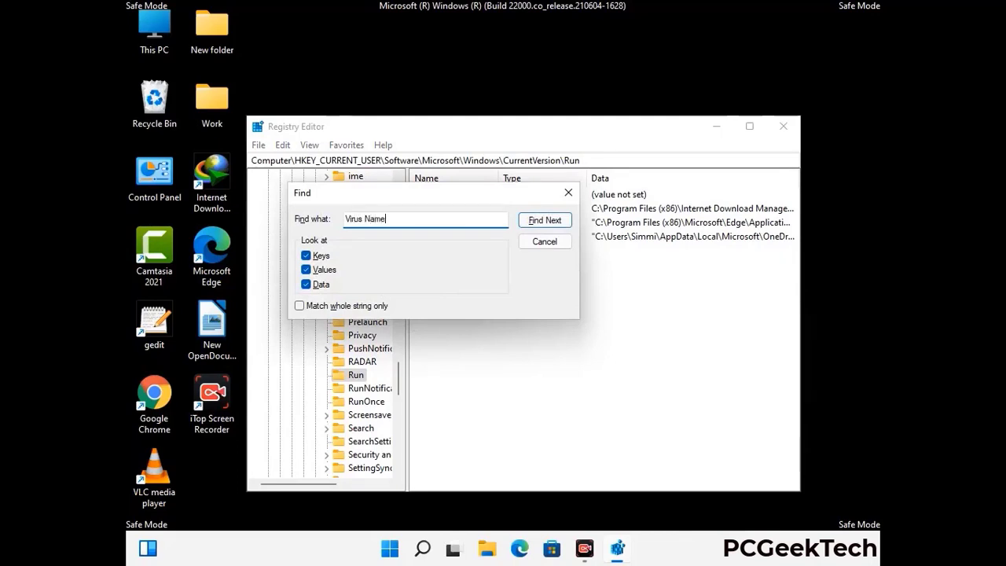
{"action": "left_click", "coordinate": [532, 224]}
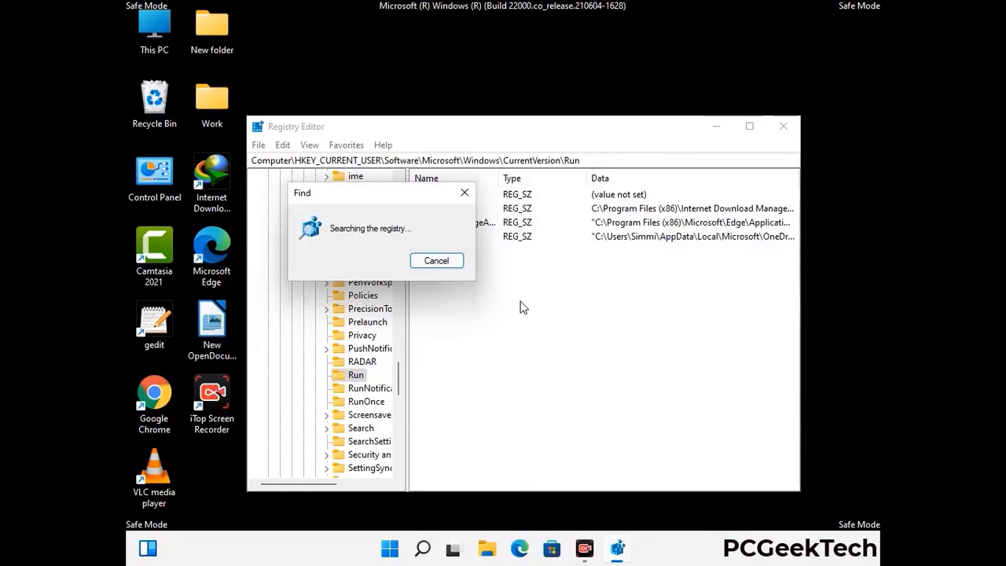
{"action": "left_click", "coordinate": [470, 196]}
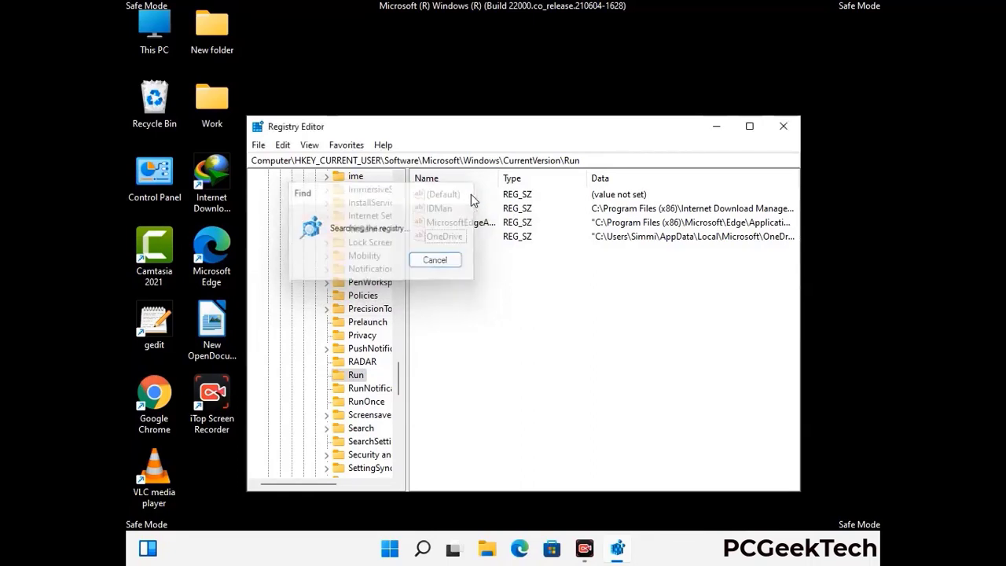
{"action": "left_click", "coordinate": [786, 132]}
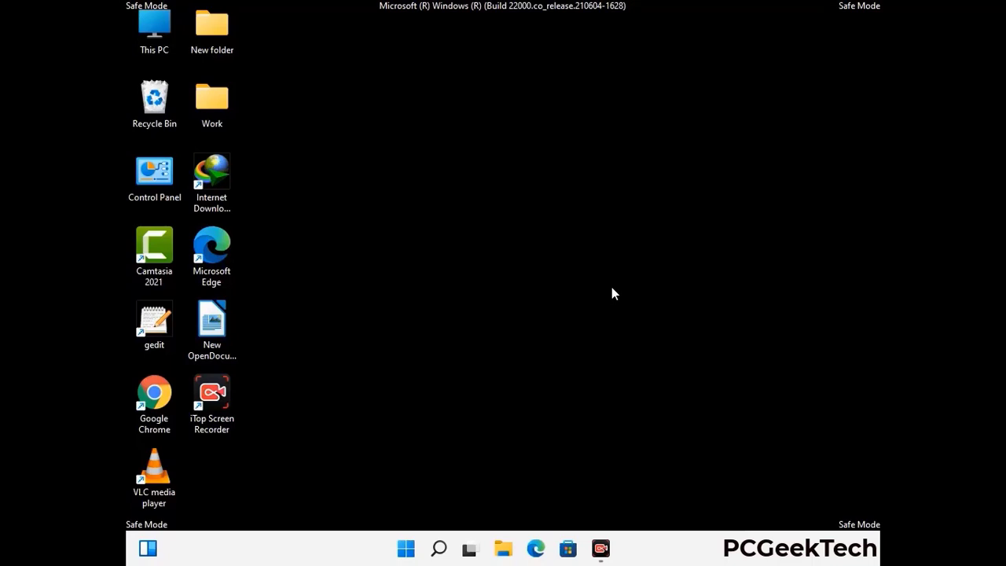
- Open System Configuration by running msconfig from the Run dialog
{"action": "key", "text": "super+r"}
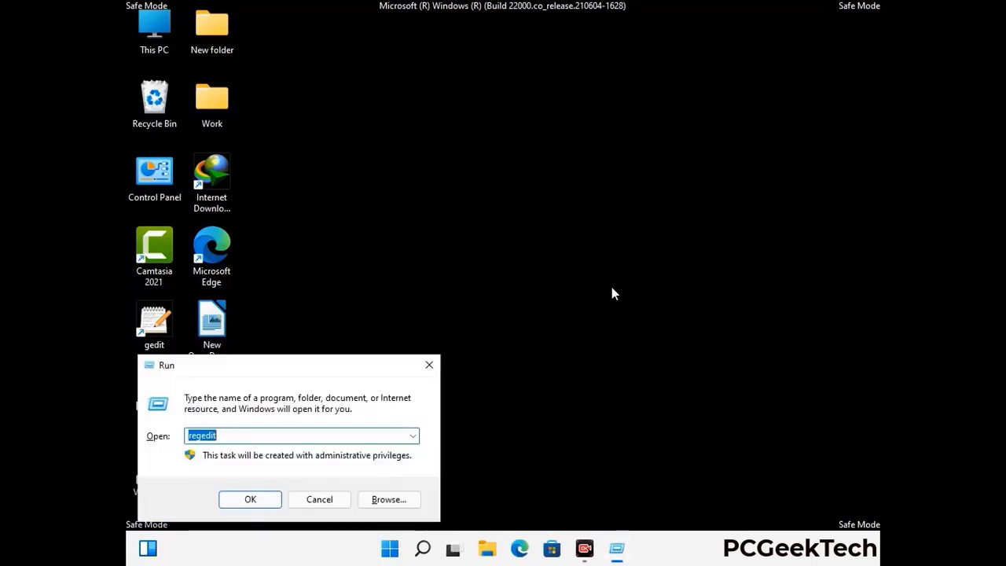
{"action": "left_click_drag", "start_coordinate": [292, 366], "coordinate": [515, 157]}
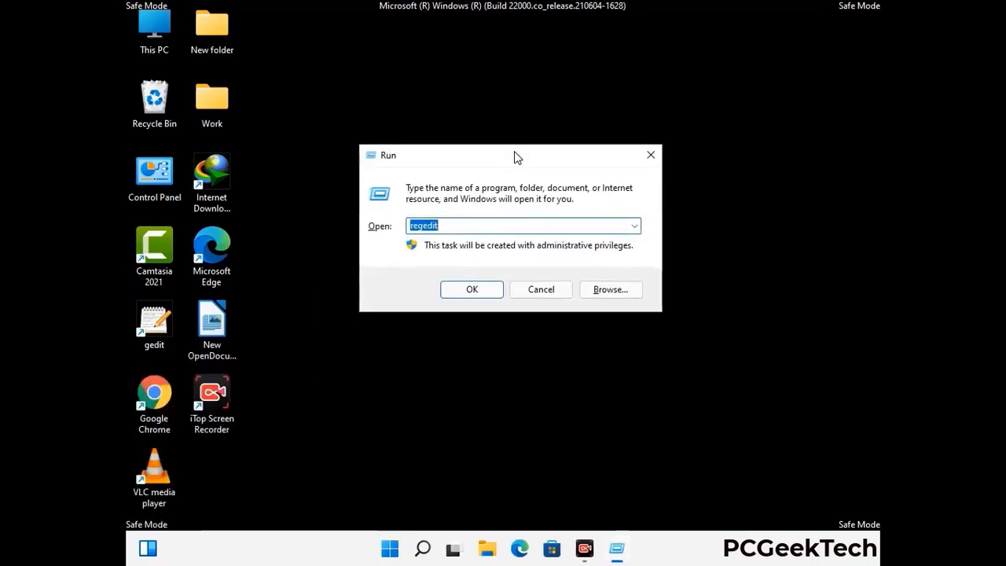
{"action": "type", "text": "msconfig"}
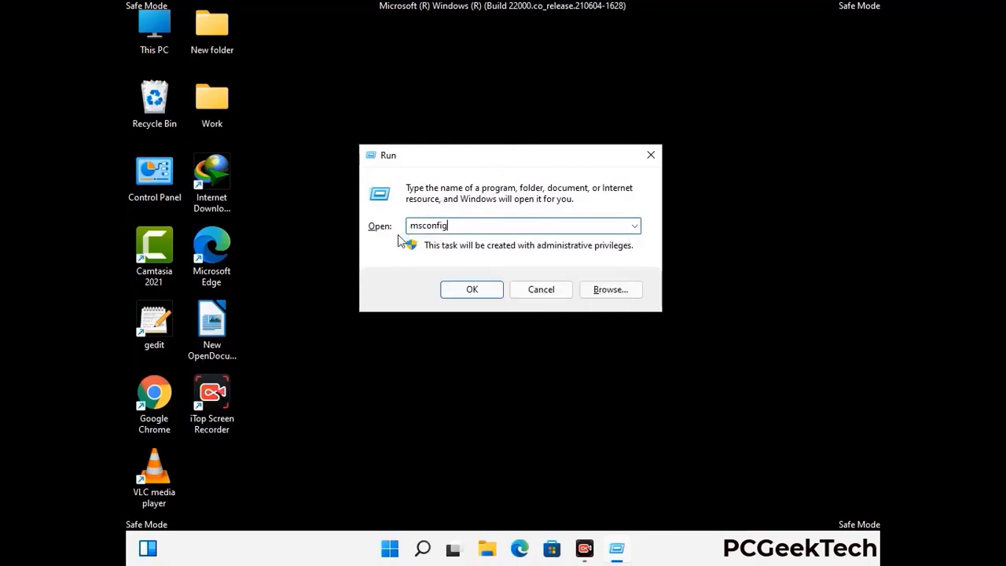
{"action": "left_click", "coordinate": [468, 290]}
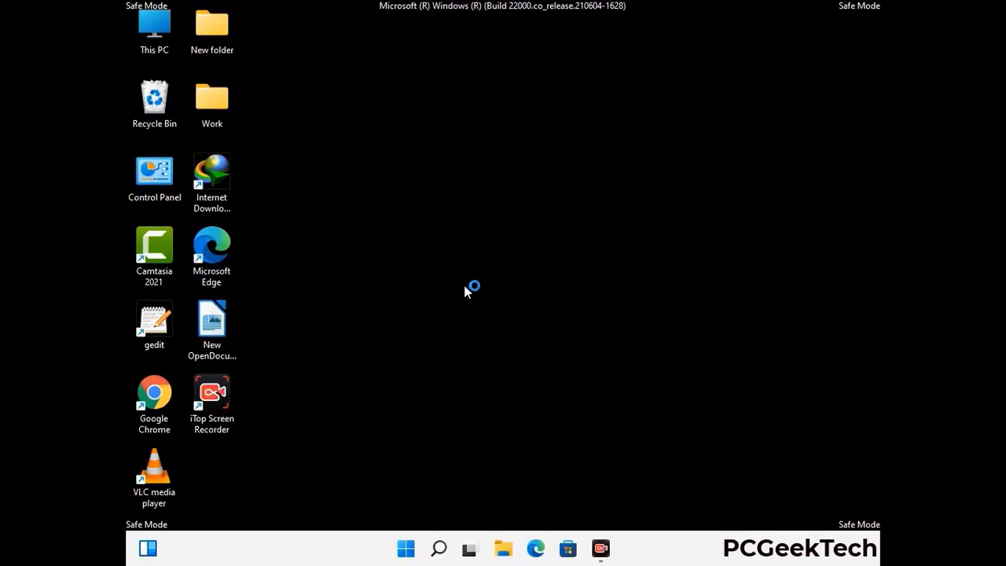
- Turn off Safe boot in the boot options for Windows 11
{"action": "left_click", "coordinate": [348, 158]}
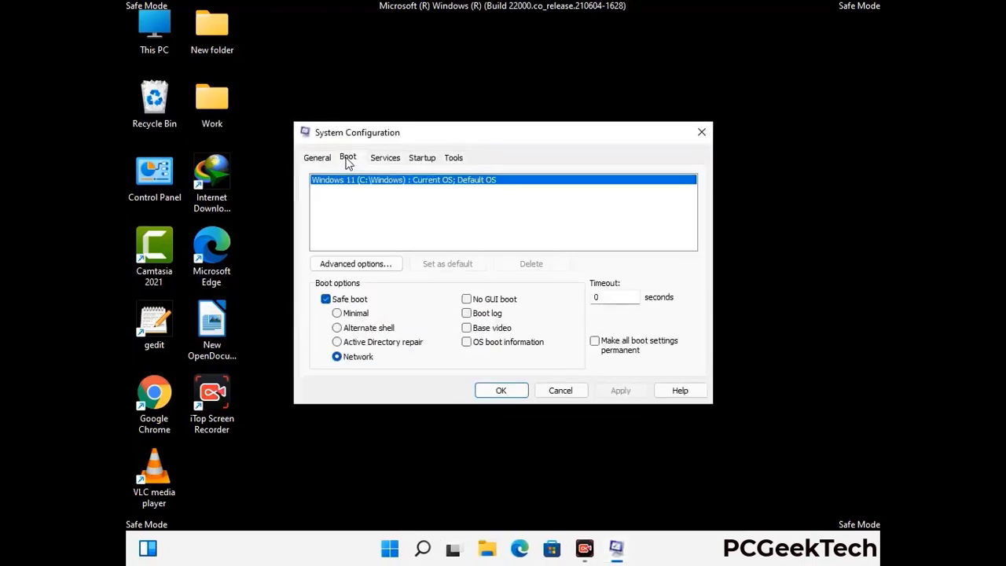
{"action": "left_click", "coordinate": [326, 300]}
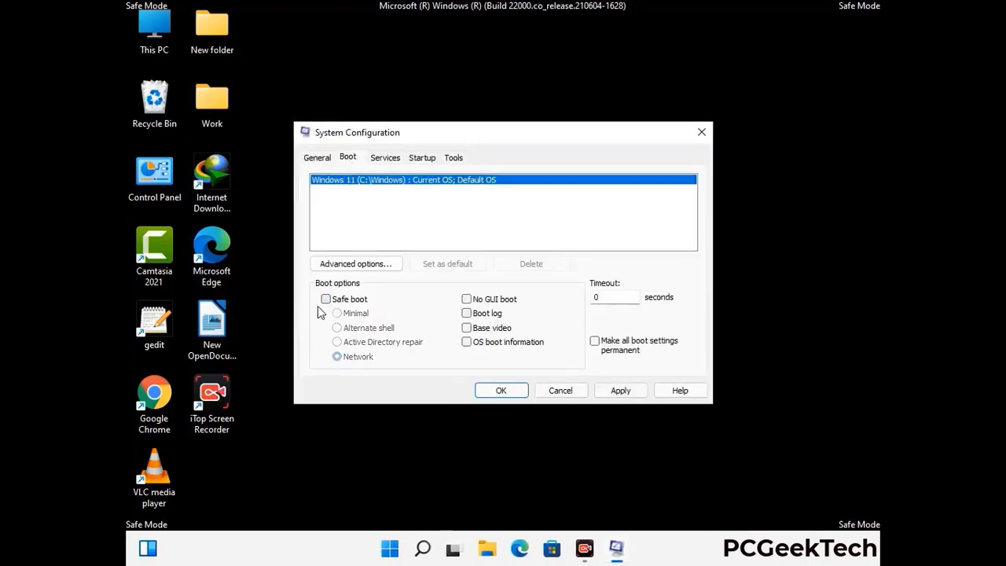